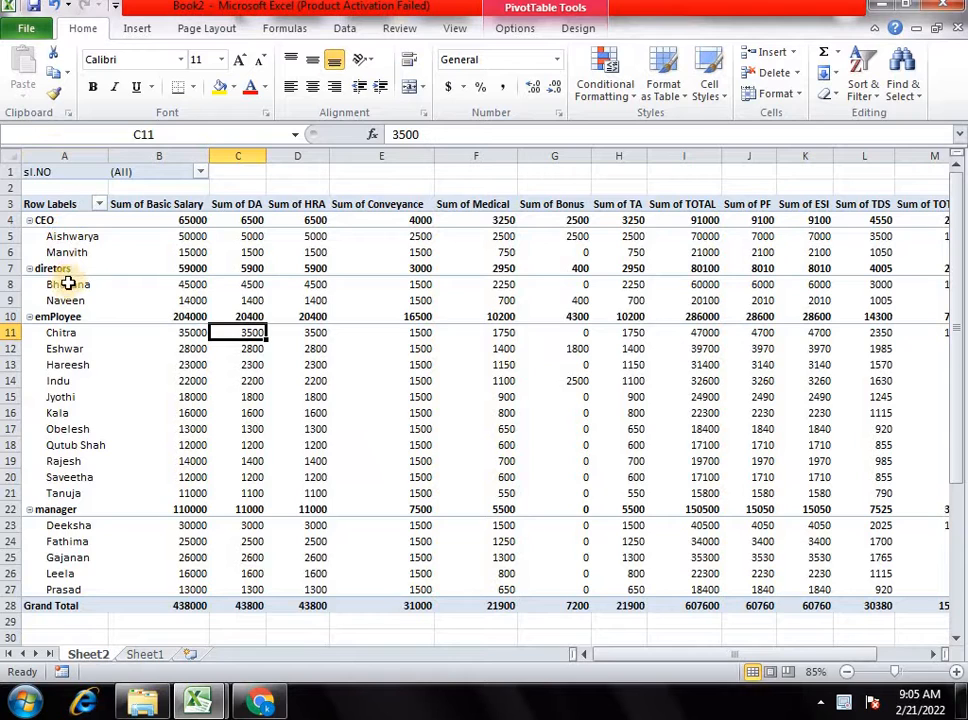
{"action": "left_click", "coordinate": [305, 315]}
{"action": "left_click", "coordinate": [279, 361]}
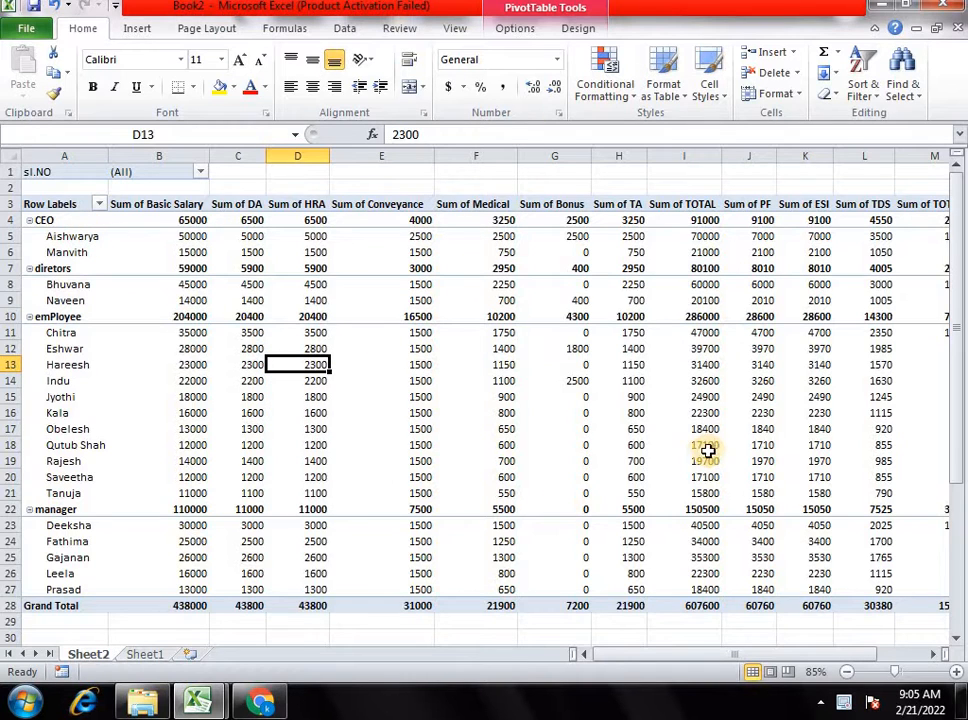
{"action": "left_click", "coordinate": [538, 29]}
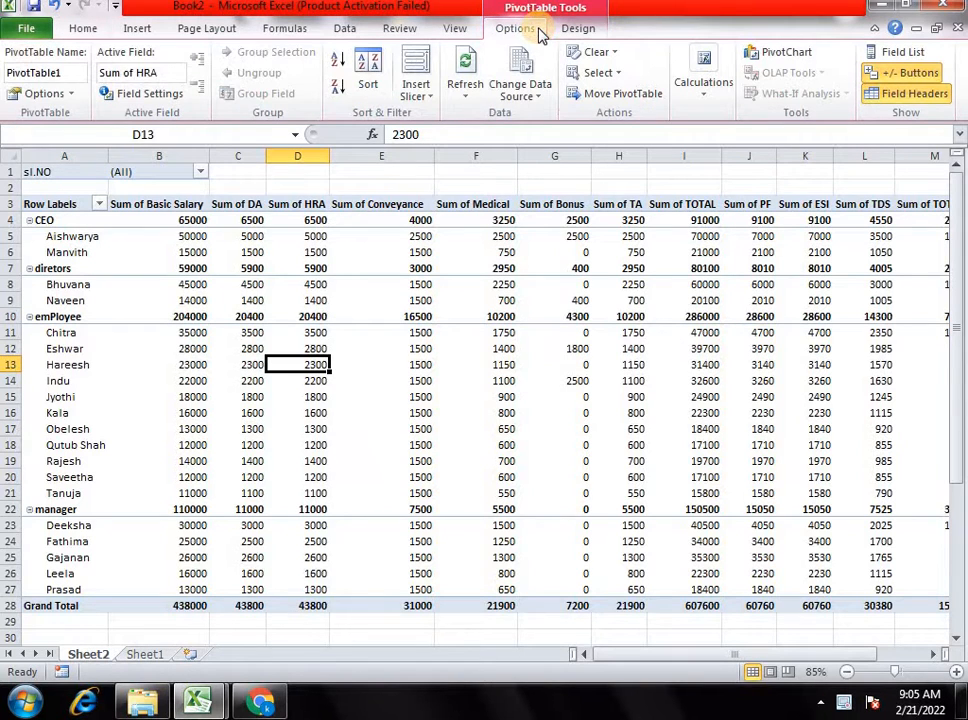
{"action": "left_click", "coordinate": [58, 95]}
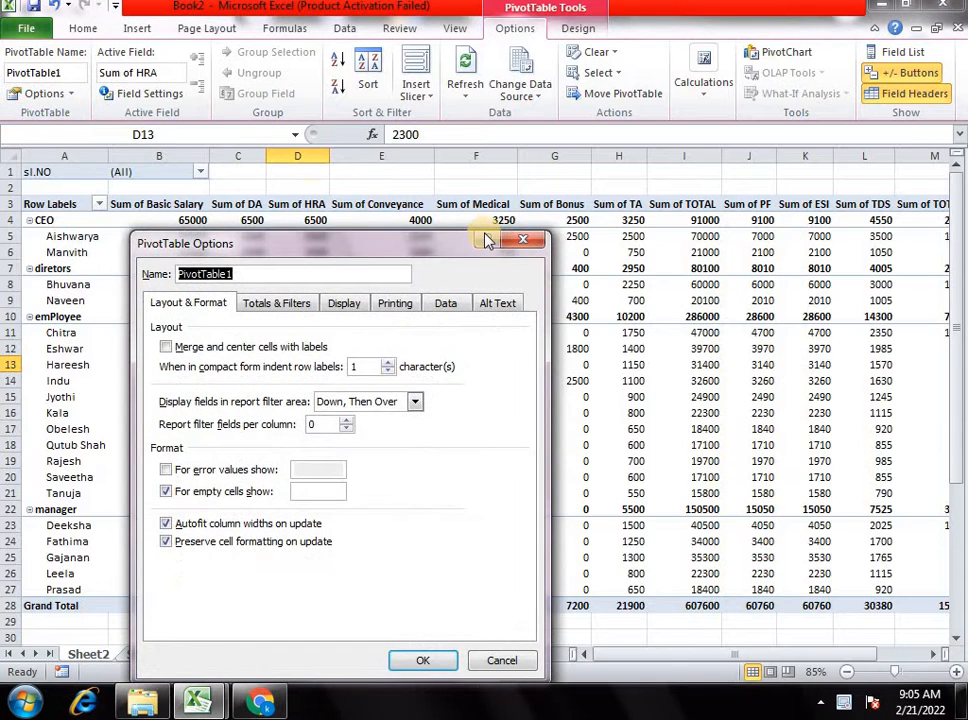
{"action": "left_click", "coordinate": [522, 240]}
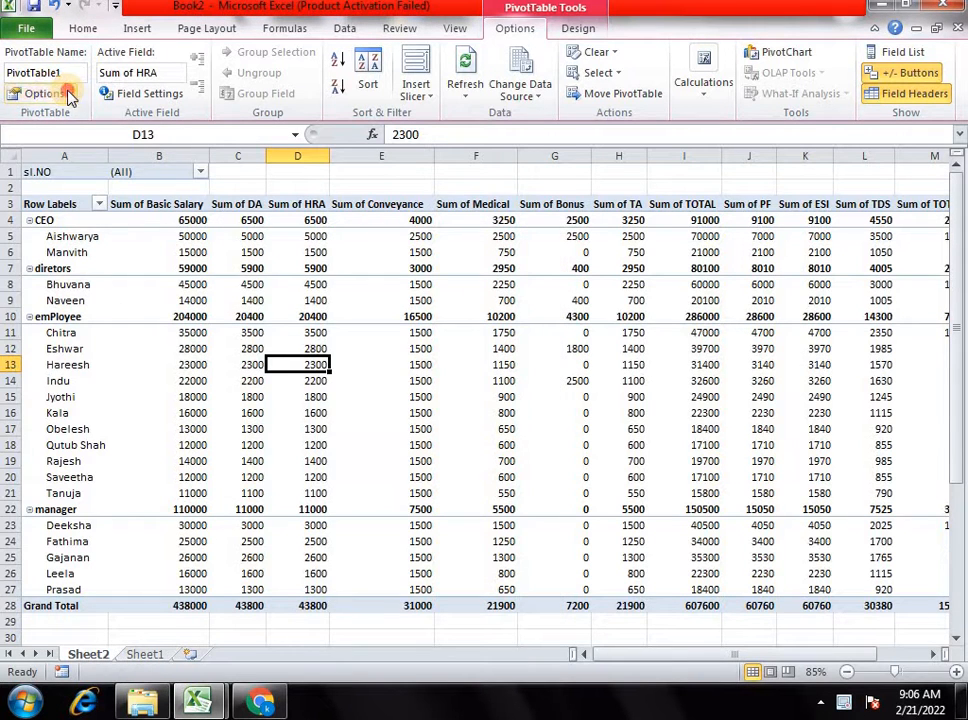
{"action": "left_click", "coordinate": [68, 95]}
{"action": "left_click", "coordinate": [428, 290]}
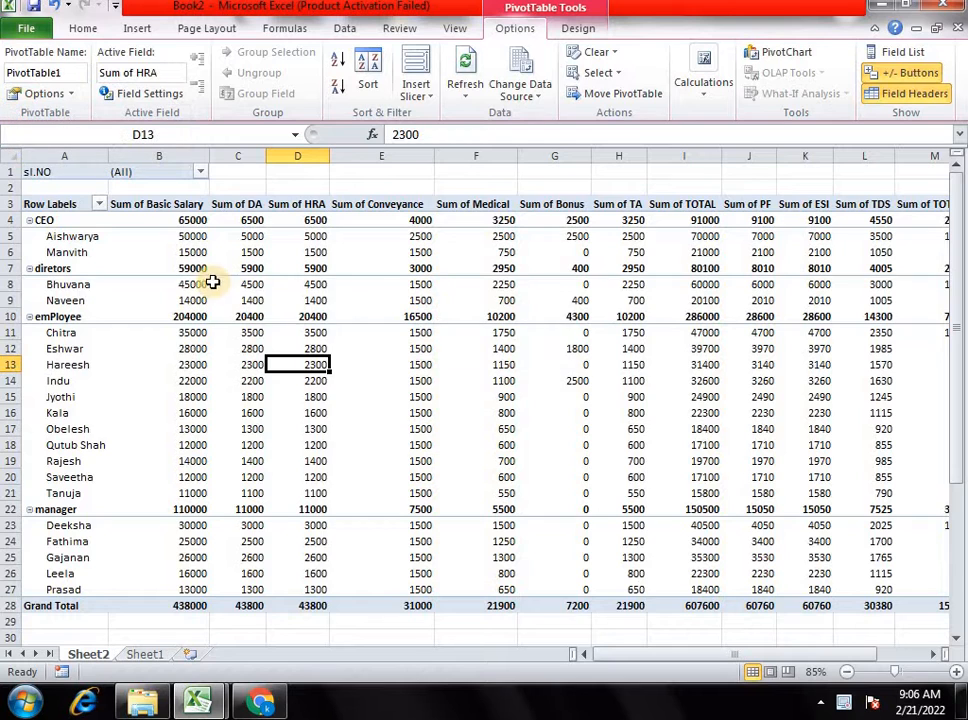
Generate a separate report filter page for each value of the sl.NO field.
{"action": "left_click", "coordinate": [137, 395]}
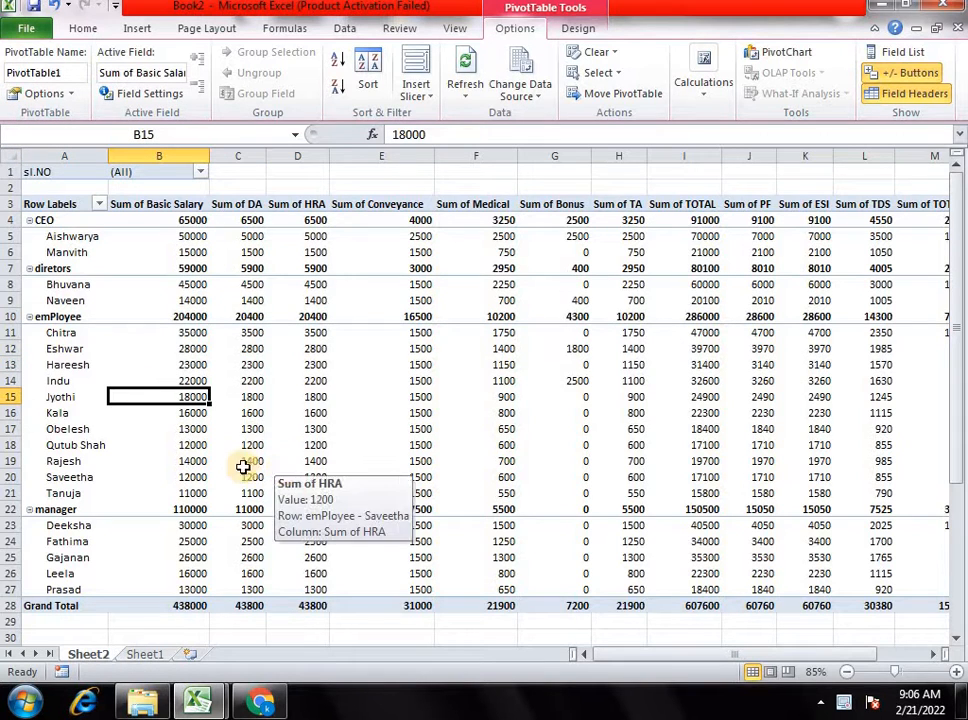
{"action": "left_click", "coordinate": [71, 95]}
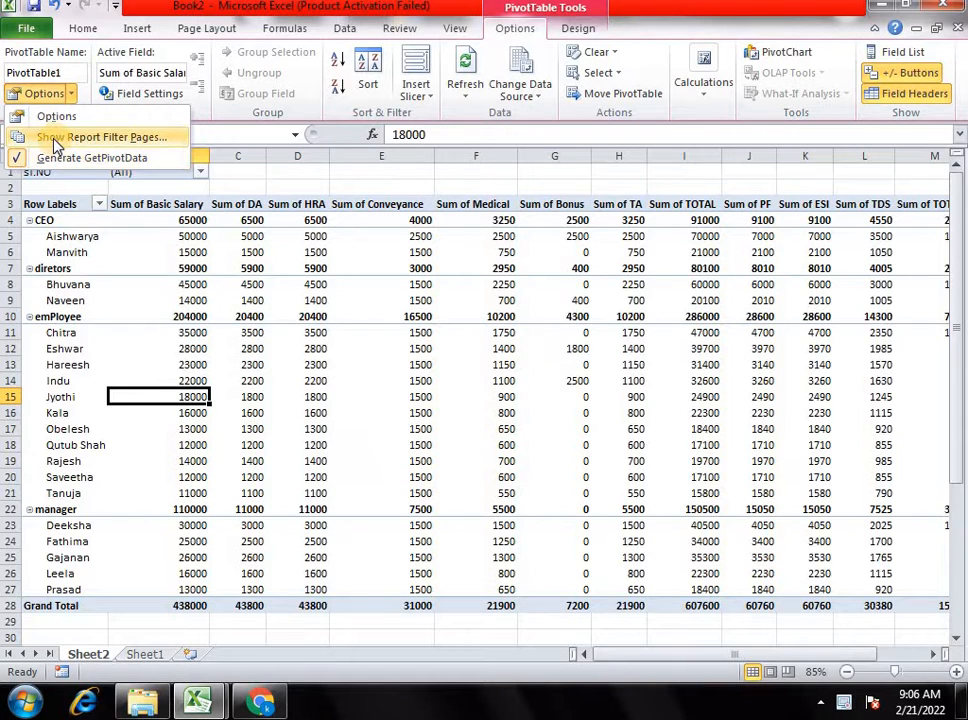
{"action": "left_click", "coordinate": [56, 140]}
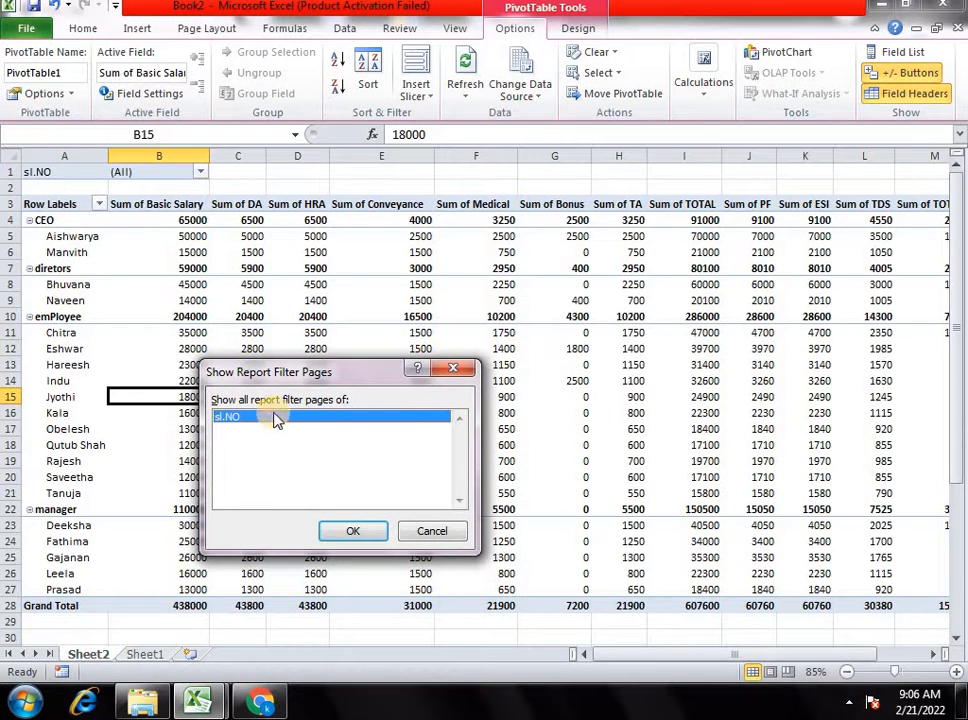
{"action": "left_click", "coordinate": [362, 529]}
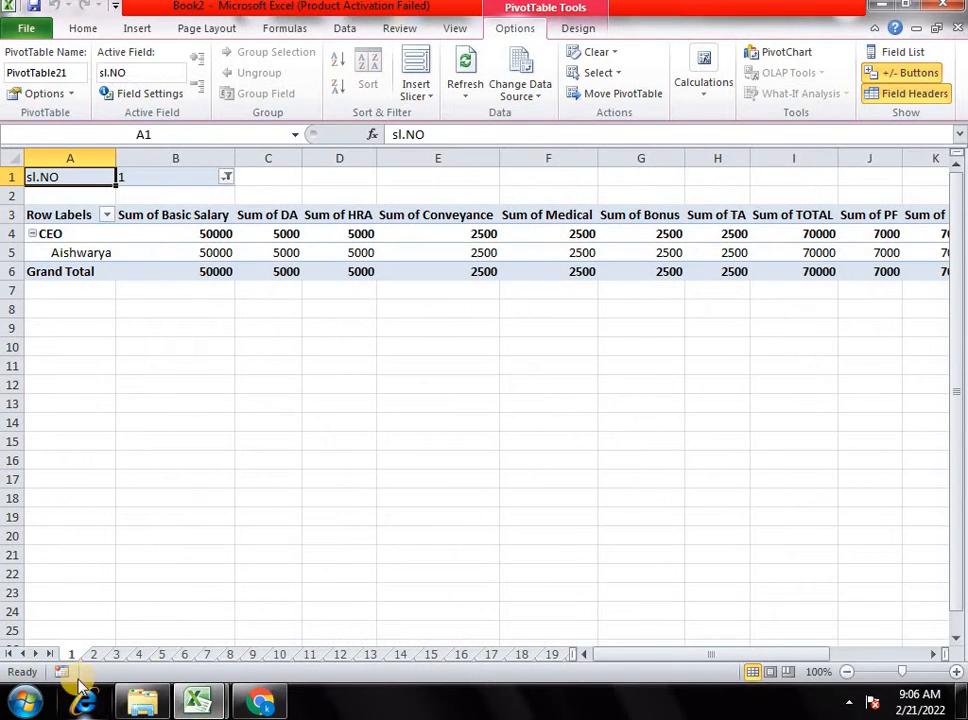
Examine the generated filter page sheets 16 to 20, and return to the main pivot table on Sheet2.
{"action": "left_click", "coordinate": [462, 656]}
{"action": "left_click", "coordinate": [491, 655]}
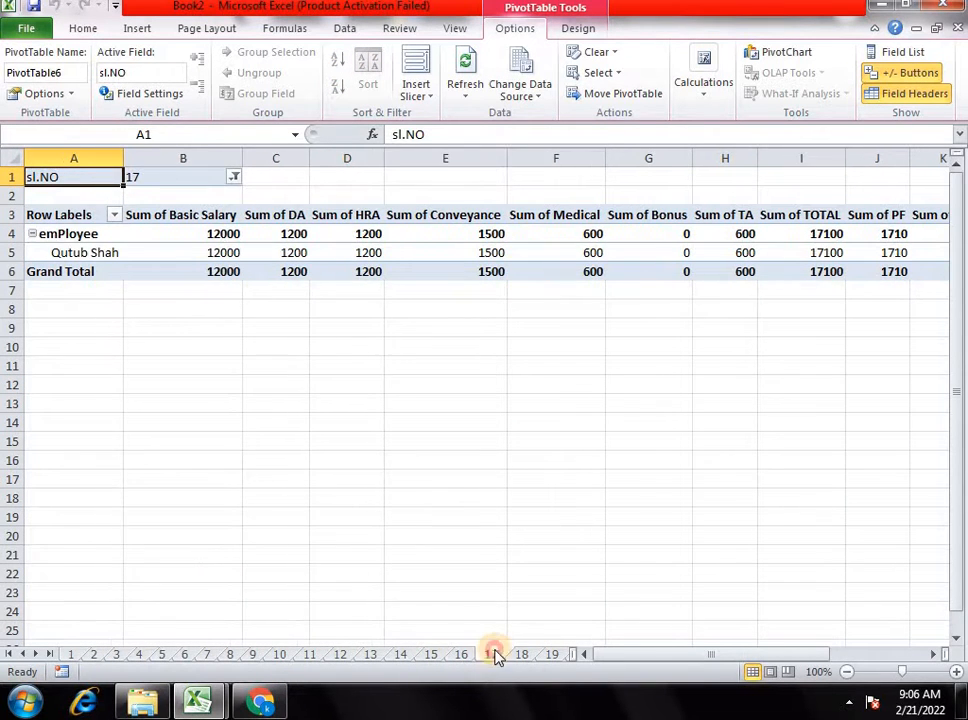
{"action": "left_click", "coordinate": [521, 655]}
{"action": "left_click", "coordinate": [548, 656]}
{"action": "left_click", "coordinate": [566, 656]}
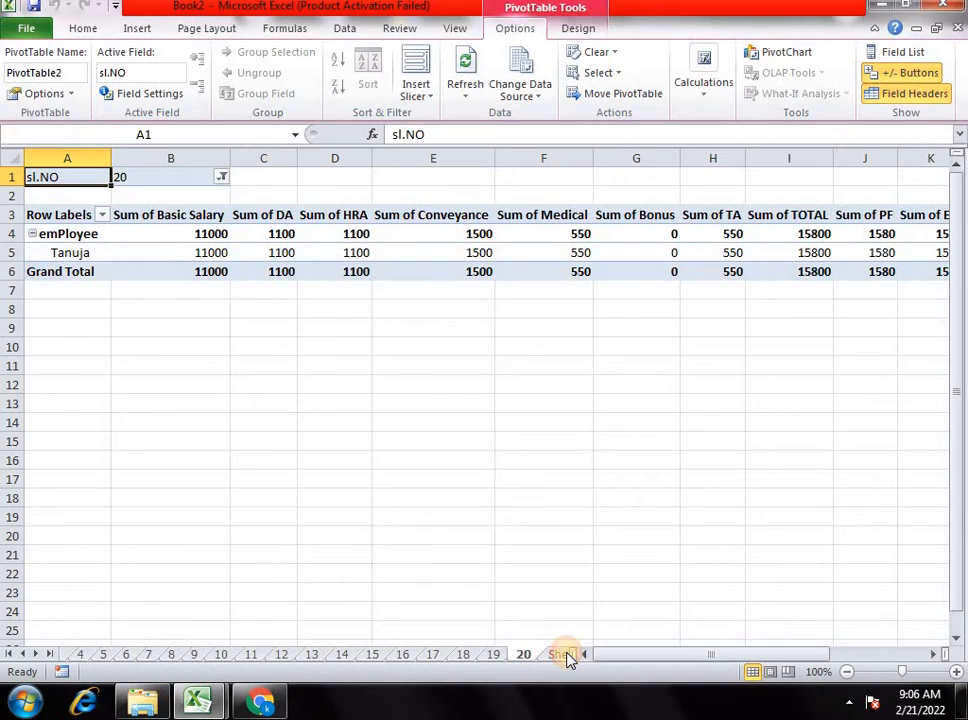
{"action": "left_click", "coordinate": [567, 656]}
{"action": "left_click", "coordinate": [476, 655]}
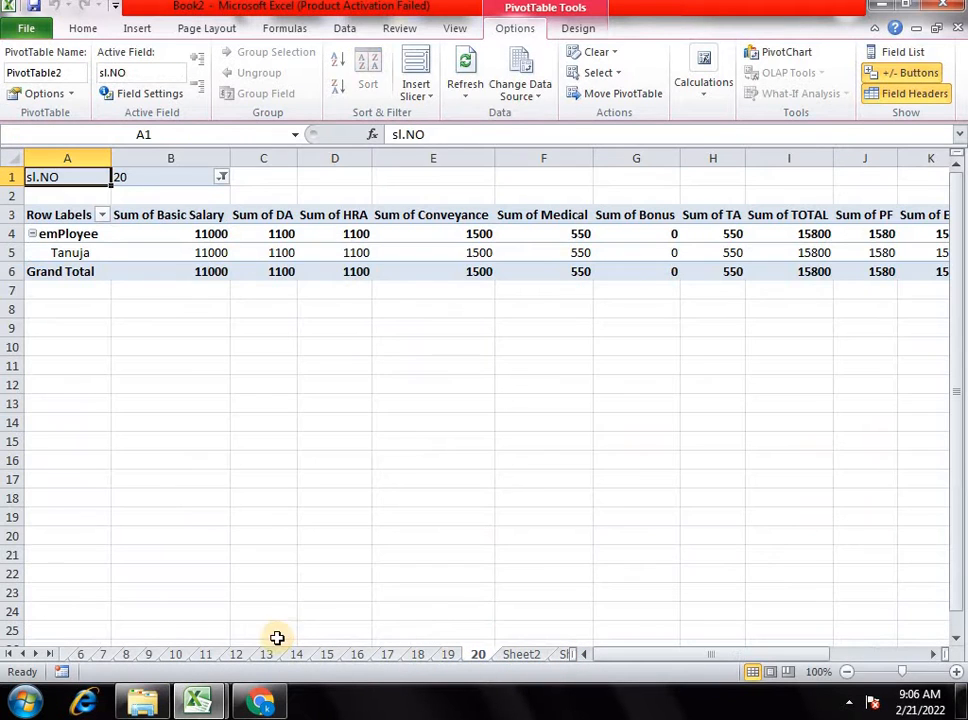
{"action": "left_click", "coordinate": [274, 634]}
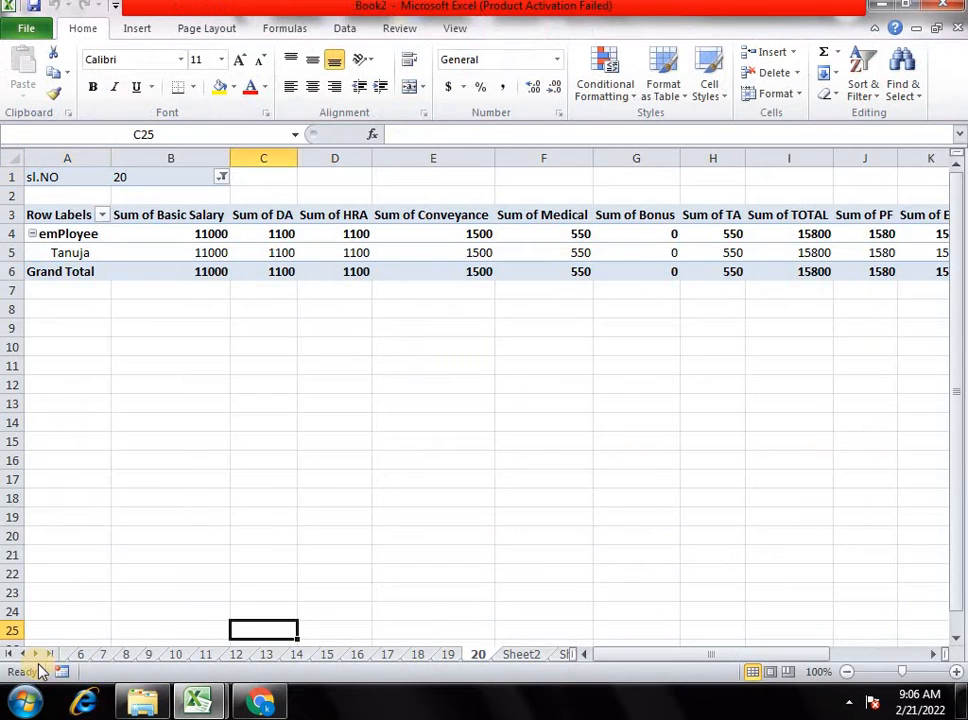
{"action": "left_click", "coordinate": [510, 631]}
{"action": "left_click", "coordinate": [521, 655]}
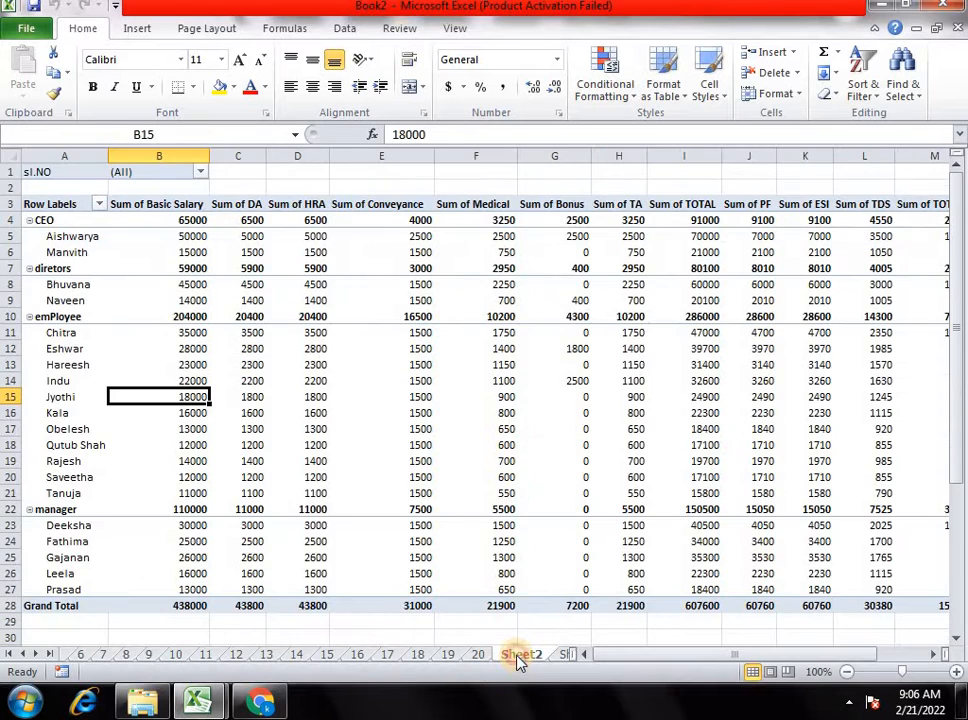
{"action": "left_click", "coordinate": [345, 396]}
{"action": "left_click", "coordinate": [513, 30]}
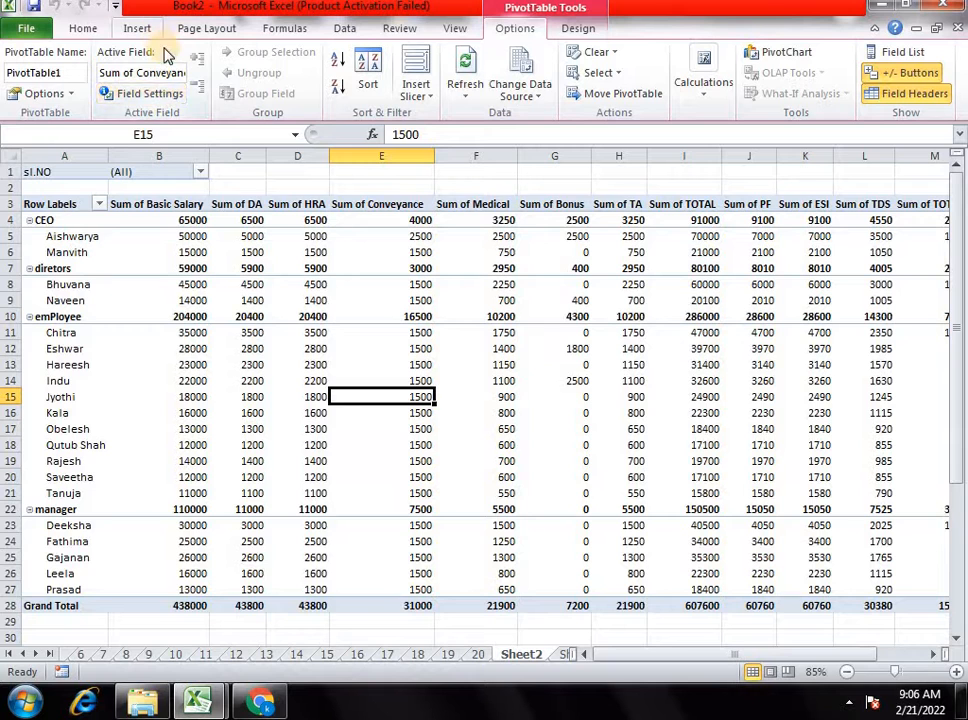
{"action": "left_click", "coordinate": [158, 93]}
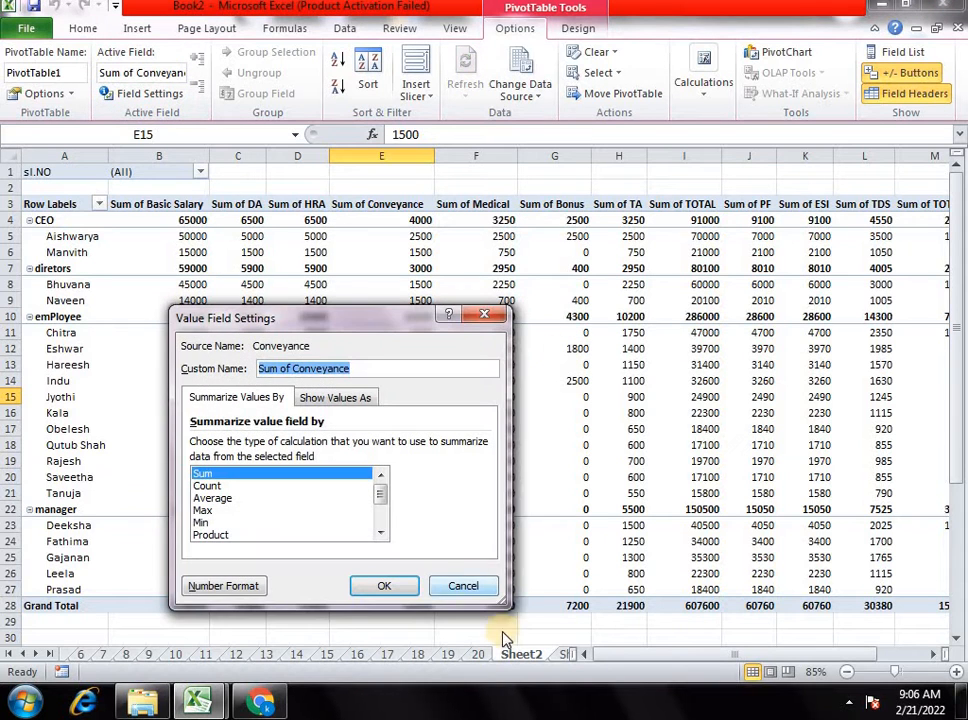
{"action": "left_click", "coordinate": [480, 590]}
Summarize the pivot table's Medical value field by Count.
{"action": "left_click_drag", "start_coordinate": [499, 220], "coordinate": [496, 610]}
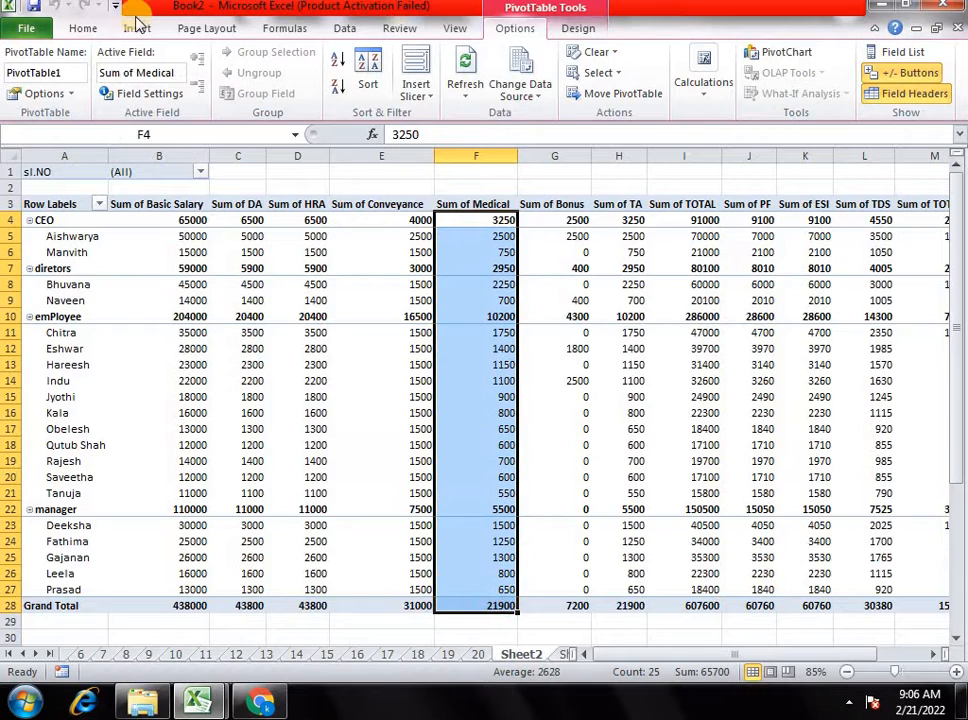
{"action": "left_click", "coordinate": [162, 93]}
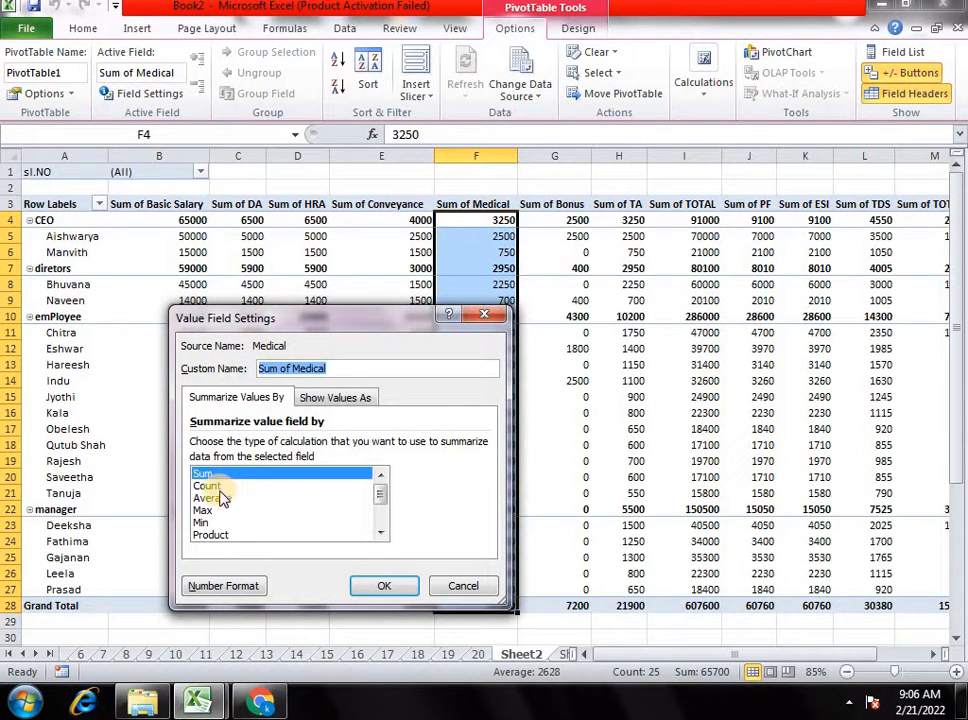
{"action": "left_click", "coordinate": [216, 487]}
{"action": "left_click", "coordinate": [386, 584]}
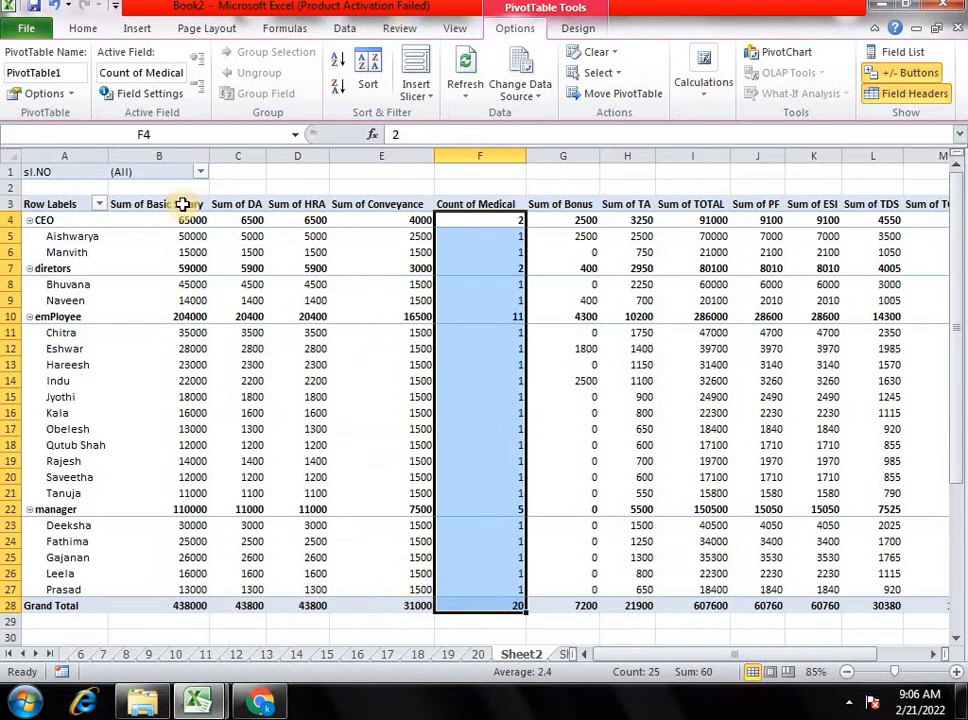
Change the summary calculation of the Medical field to Average.
{"action": "left_click", "coordinate": [148, 93]}
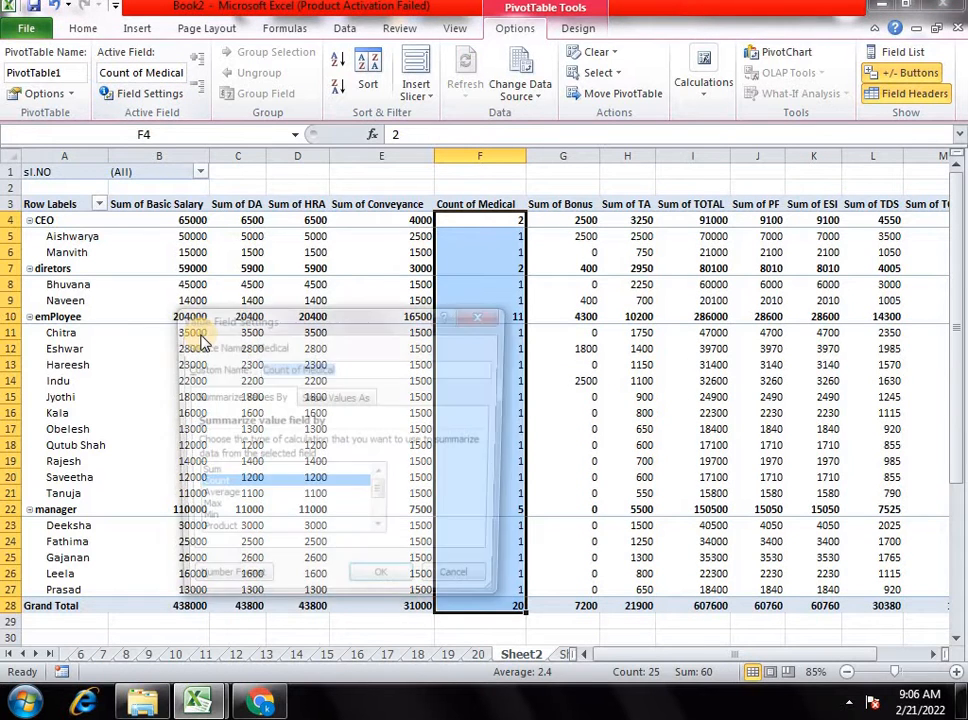
{"action": "left_click", "coordinate": [212, 498]}
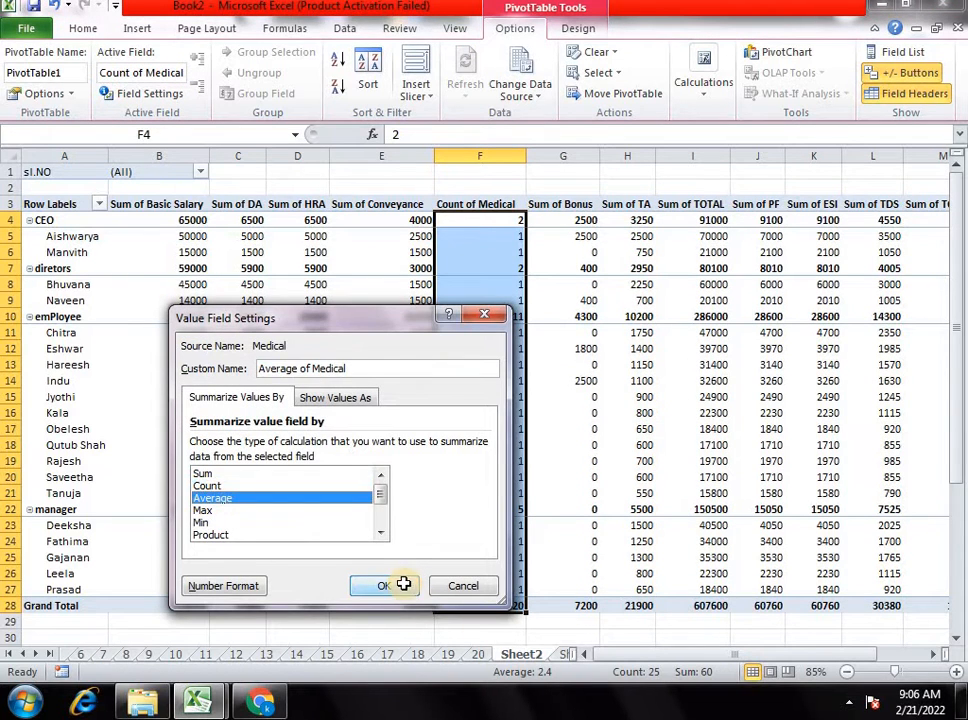
{"action": "left_click", "coordinate": [387, 585]}
Set the Medical field's summary calculation back to Sum.
{"action": "left_click", "coordinate": [140, 93]}
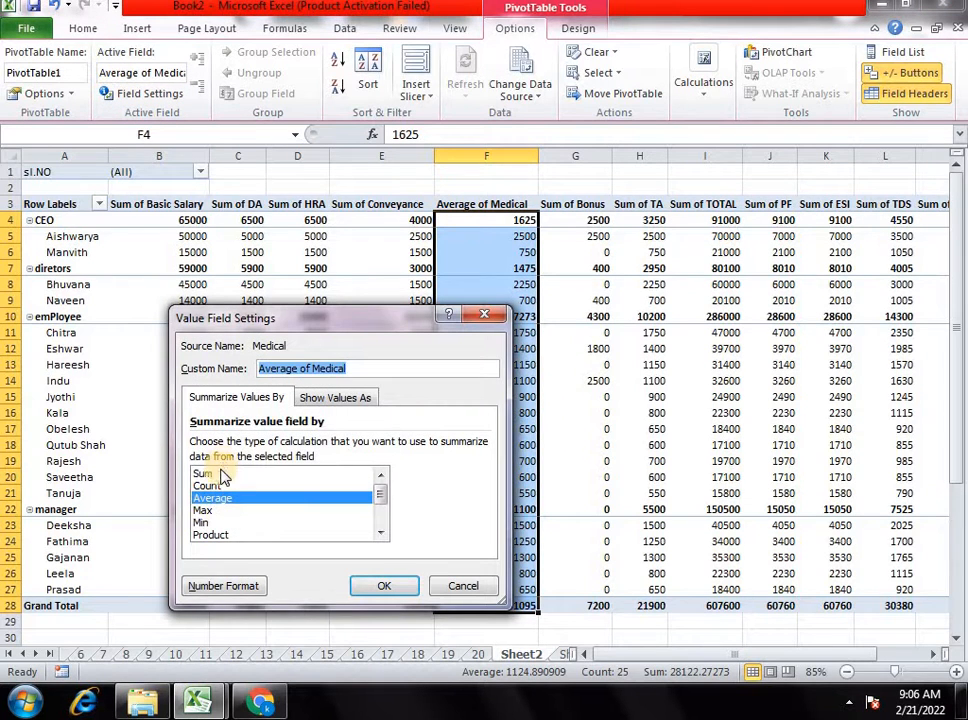
{"action": "left_click", "coordinate": [212, 474]}
{"action": "left_click", "coordinate": [362, 584]}
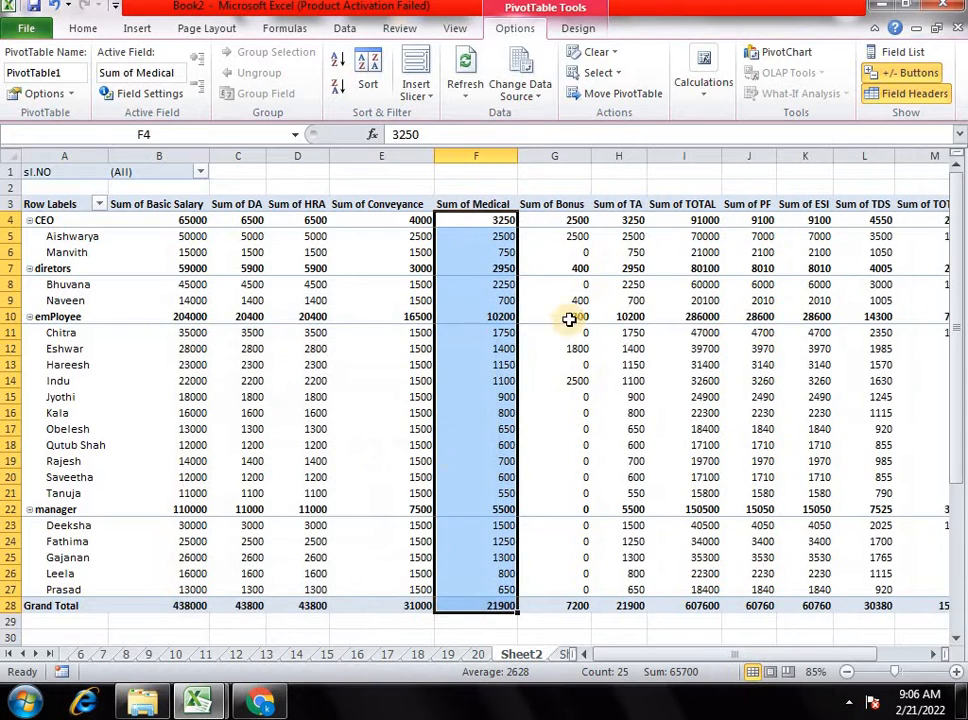
Sort the designation groups in the pivot table by Sum of NET AMOUNT, largest to smallest and top to bottom.
{"action": "left_click", "coordinate": [586, 296]}
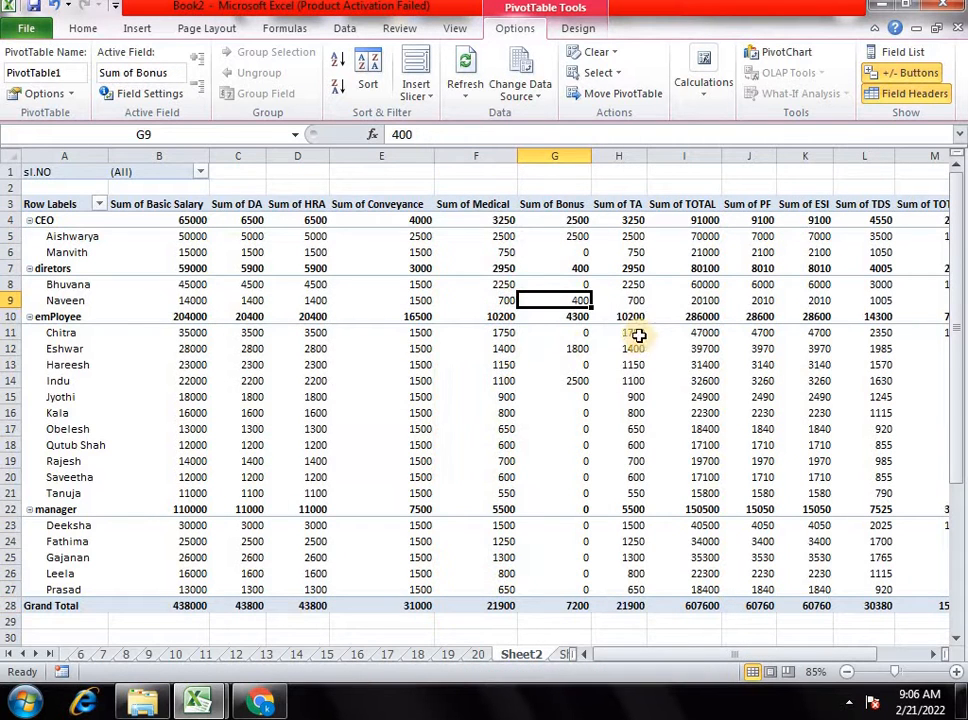
{"action": "scroll", "coordinate": [349, 437], "scroll_direction": "down", "scroll_amount": 2}
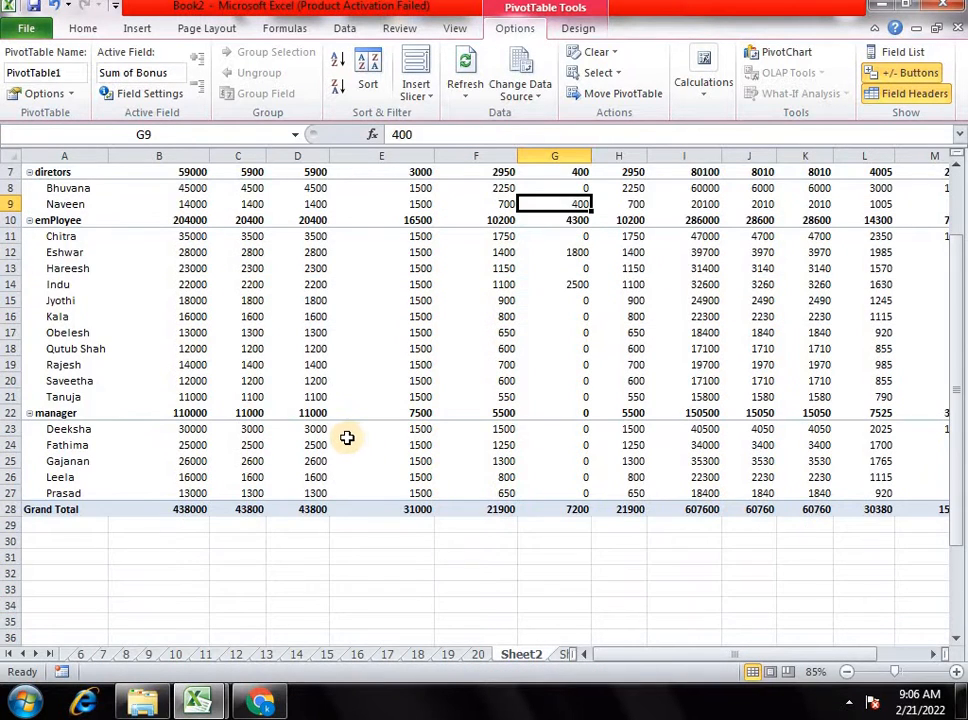
{"action": "left_click", "coordinate": [326, 348]}
{"action": "scroll", "coordinate": [329, 347], "scroll_direction": "down", "scroll_amount": 2}
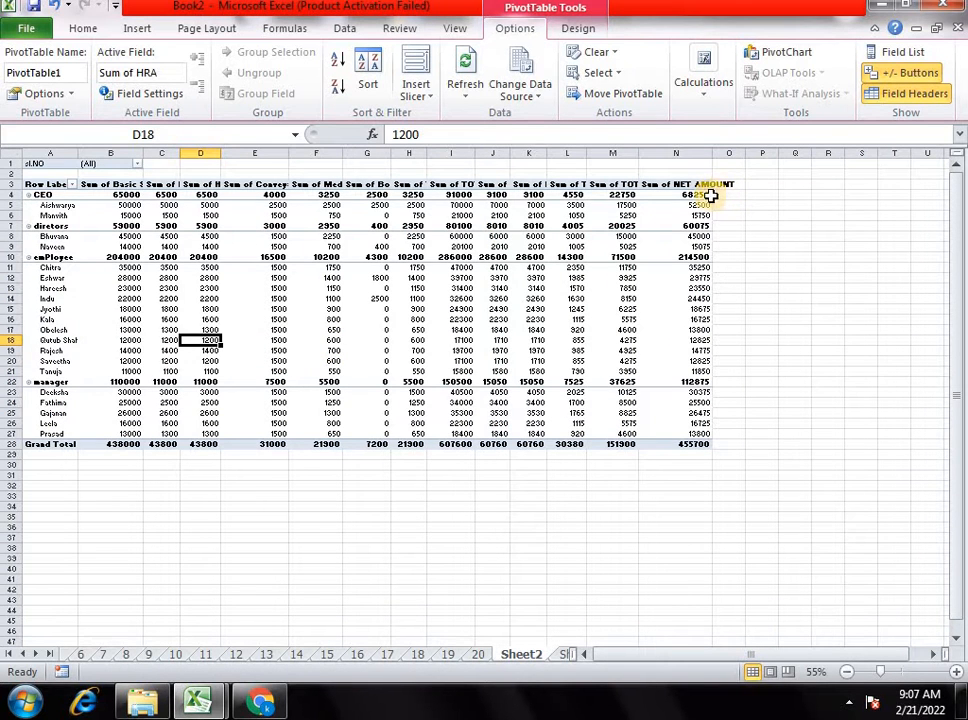
{"action": "left_click", "coordinate": [687, 224]}
{"action": "scroll", "coordinate": [676, 220], "scroll_direction": "up", "scroll_amount": 2}
{"action": "scroll", "coordinate": [817, 262], "scroll_direction": "down", "scroll_amount": 1}
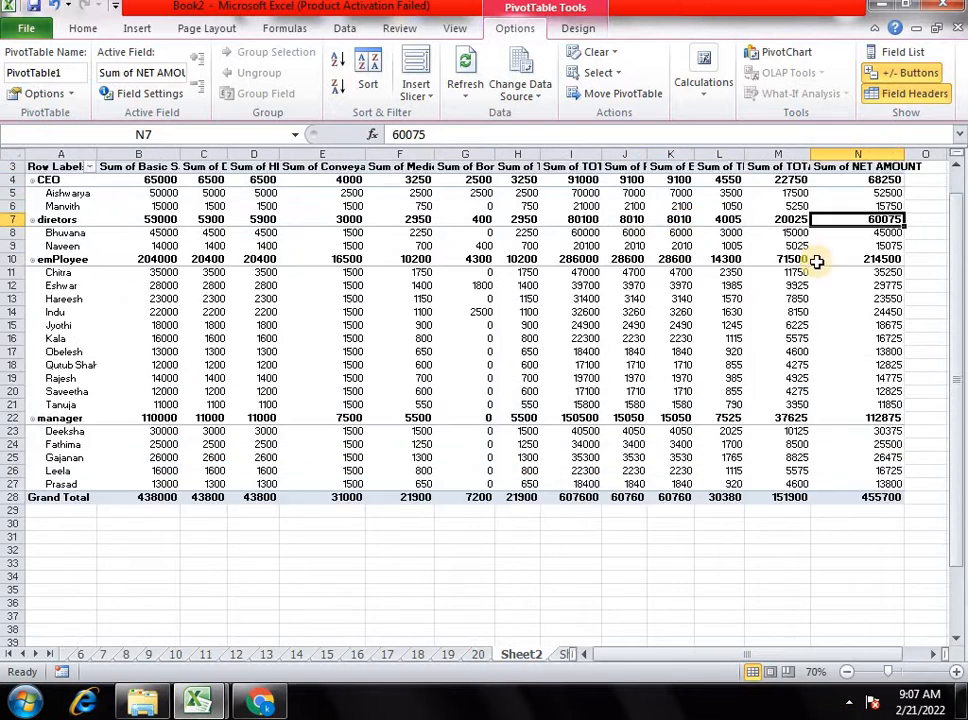
{"action": "scroll", "coordinate": [817, 262], "scroll_direction": "up", "scroll_amount": 1}
{"action": "left_click", "coordinate": [886, 204]}
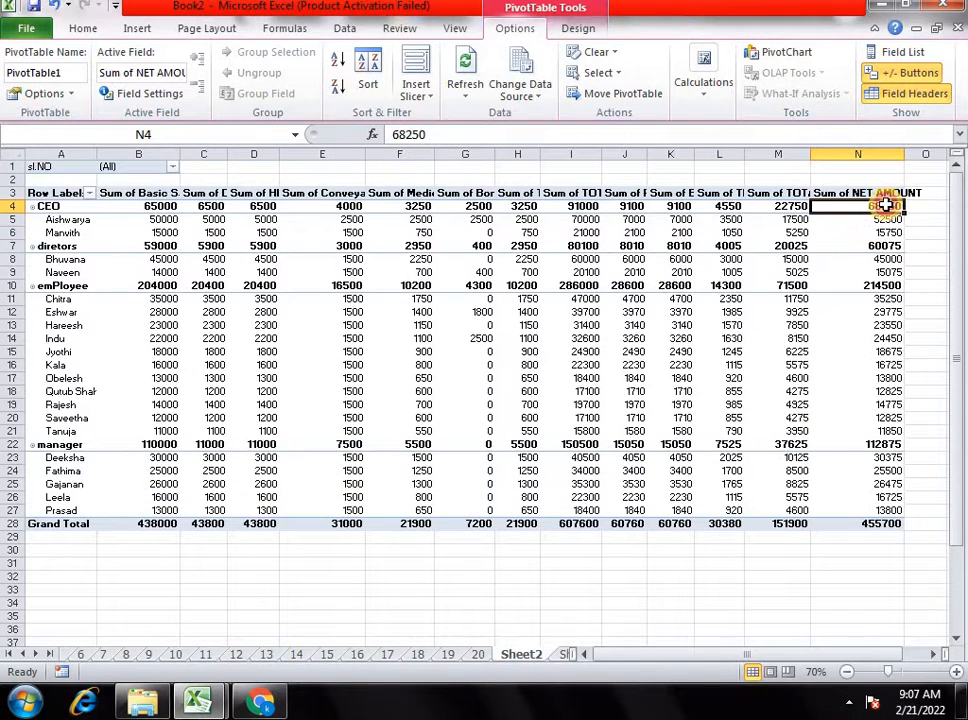
{"action": "left_click", "coordinate": [368, 70]}
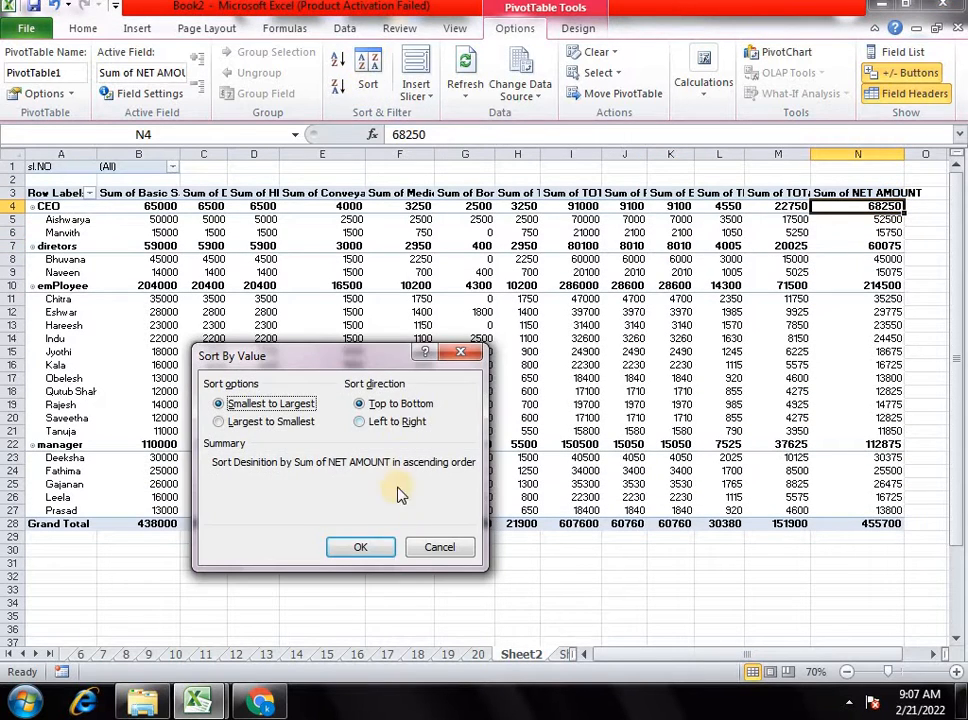
{"action": "left_click", "coordinate": [278, 422]}
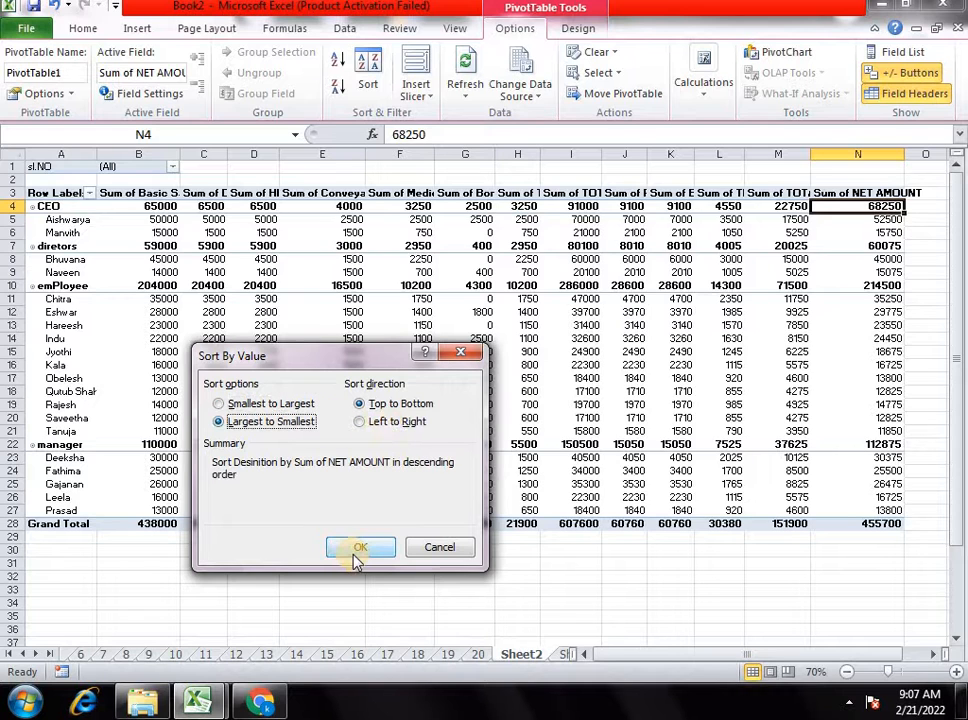
{"action": "left_click", "coordinate": [360, 548]}
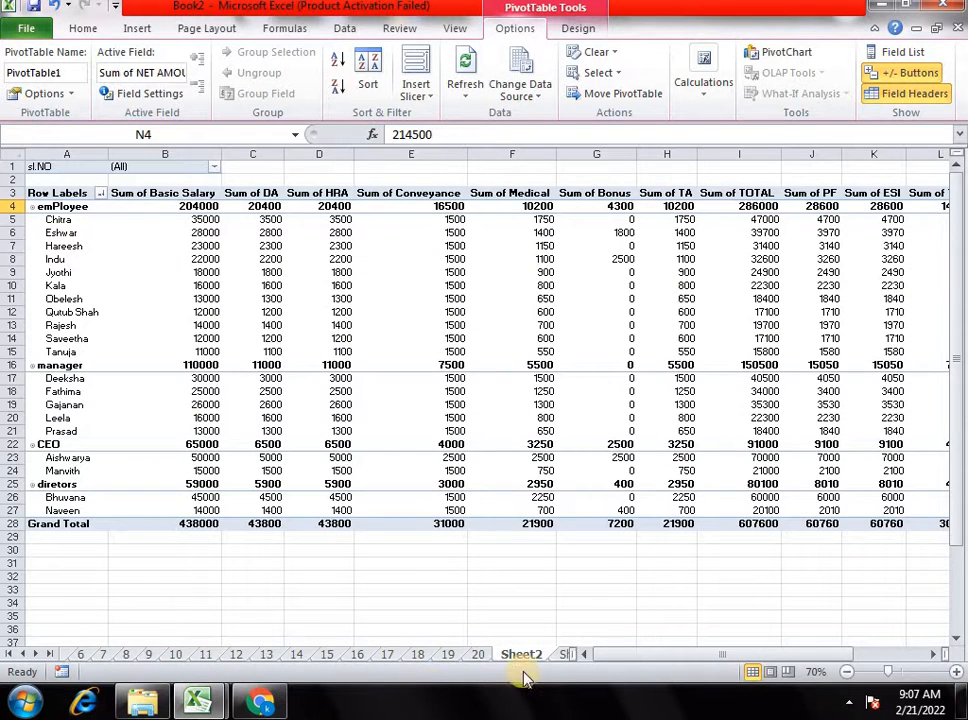
Reapply the largest-to-smallest sort on Sum of NET AMOUNT and review the whole sorted pivot table.
{"action": "left_click_drag", "start_coordinate": [615, 660], "coordinate": [860, 471]}
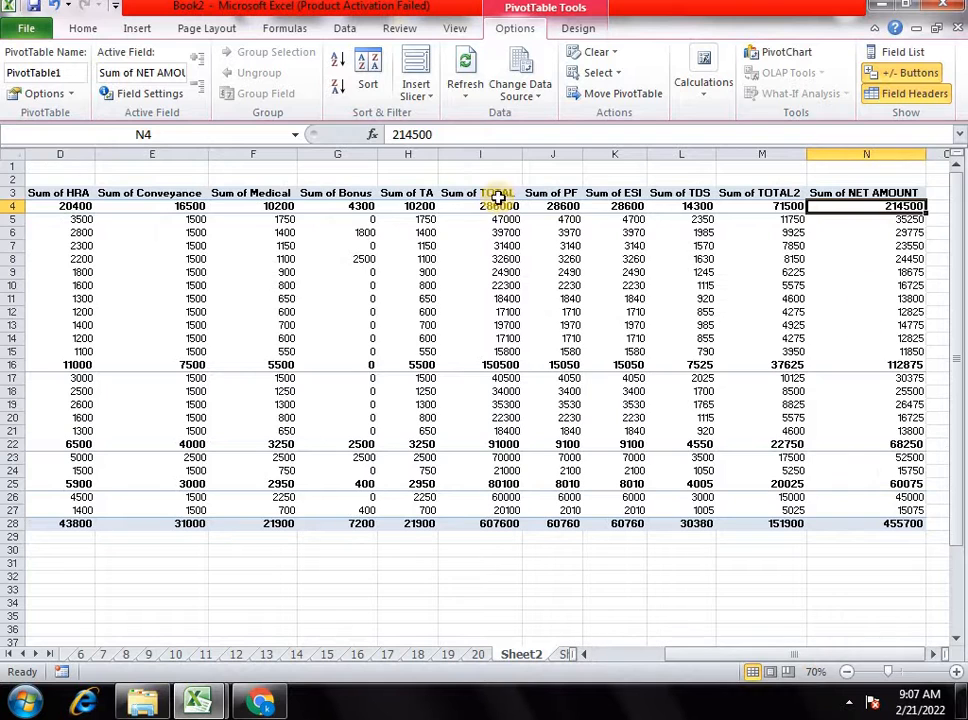
{"action": "left_click", "coordinate": [372, 72]}
{"action": "left_click", "coordinate": [383, 553]}
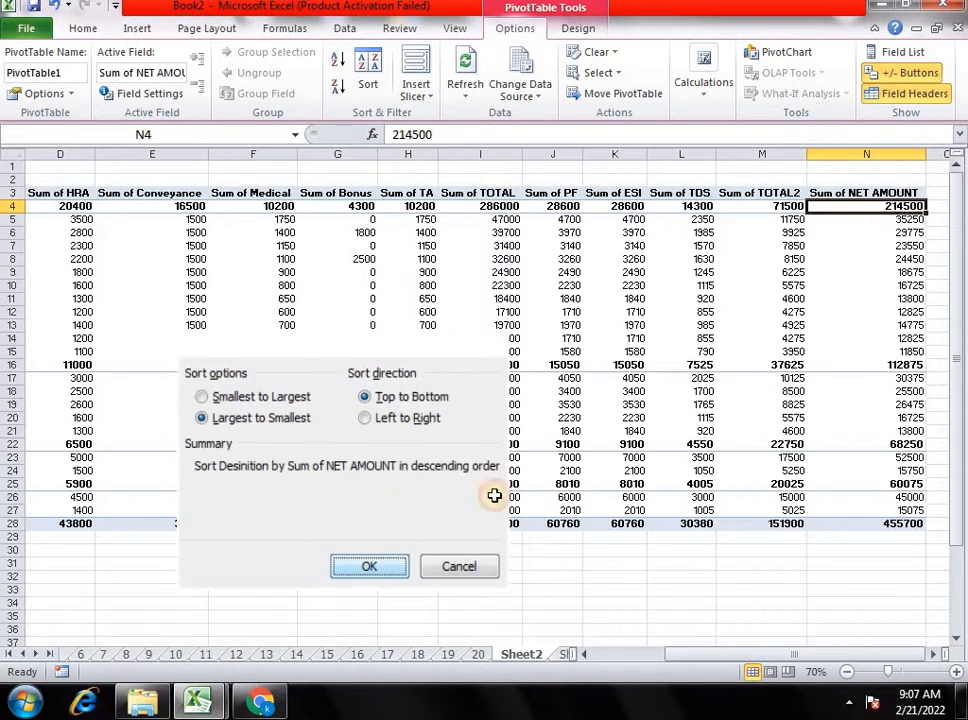
{"action": "left_click", "coordinate": [740, 247]}
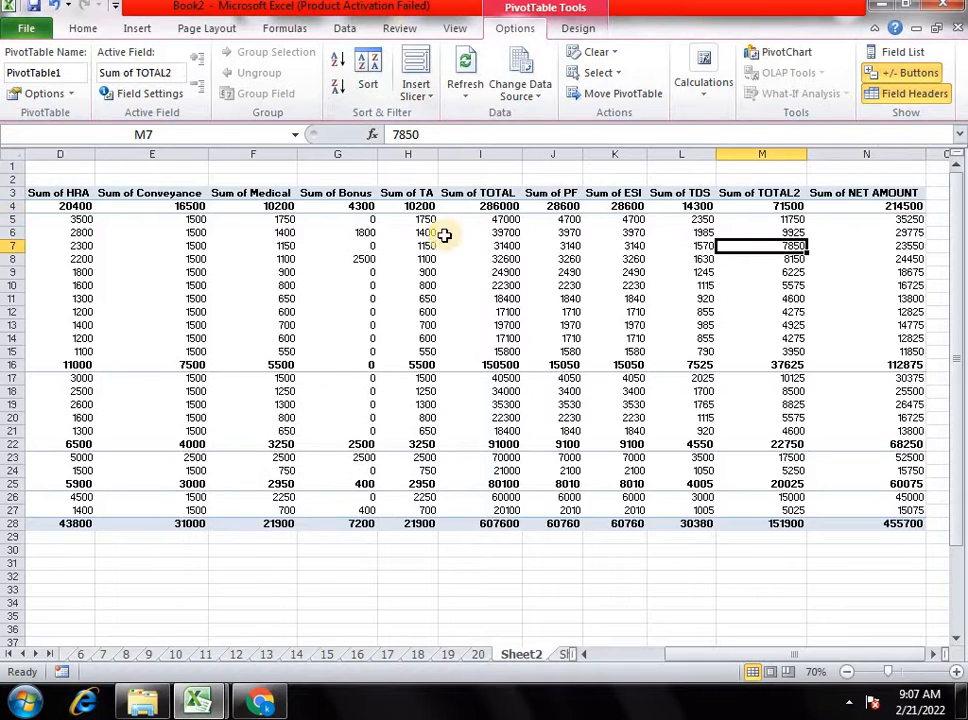
{"action": "scroll", "coordinate": [300, 381], "scroll_direction": "down", "scroll_amount": 1}
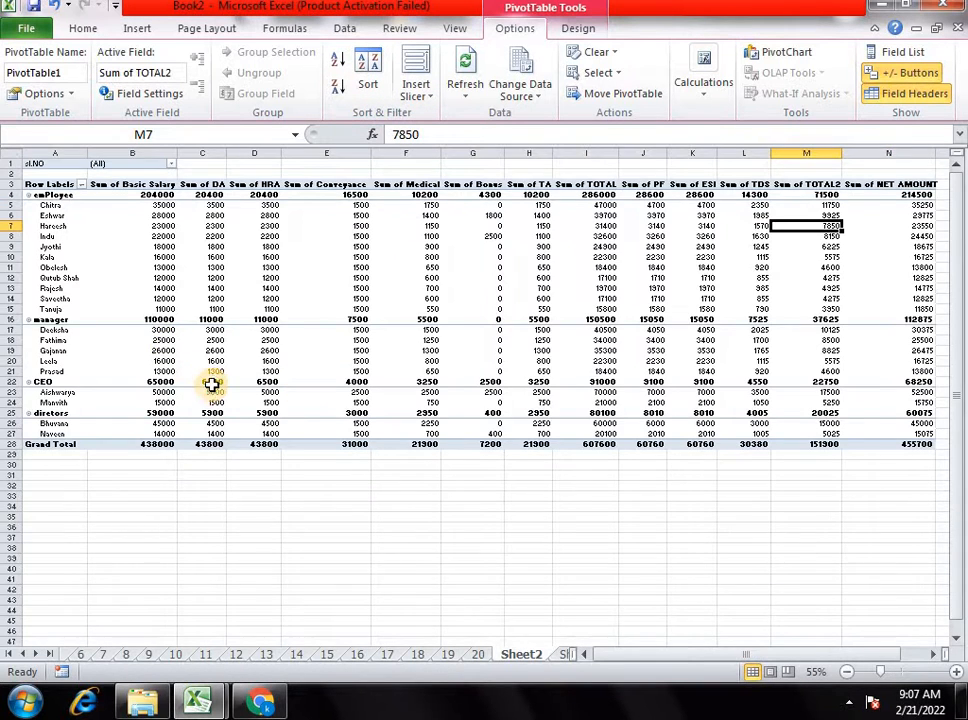
{"action": "scroll", "coordinate": [210, 385], "scroll_direction": "up", "scroll_amount": 4}
{"action": "left_click_drag", "start_coordinate": [762, 657], "coordinate": [359, 631]}
{"action": "scroll", "coordinate": [125, 318], "scroll_direction": "up", "scroll_amount": 2}
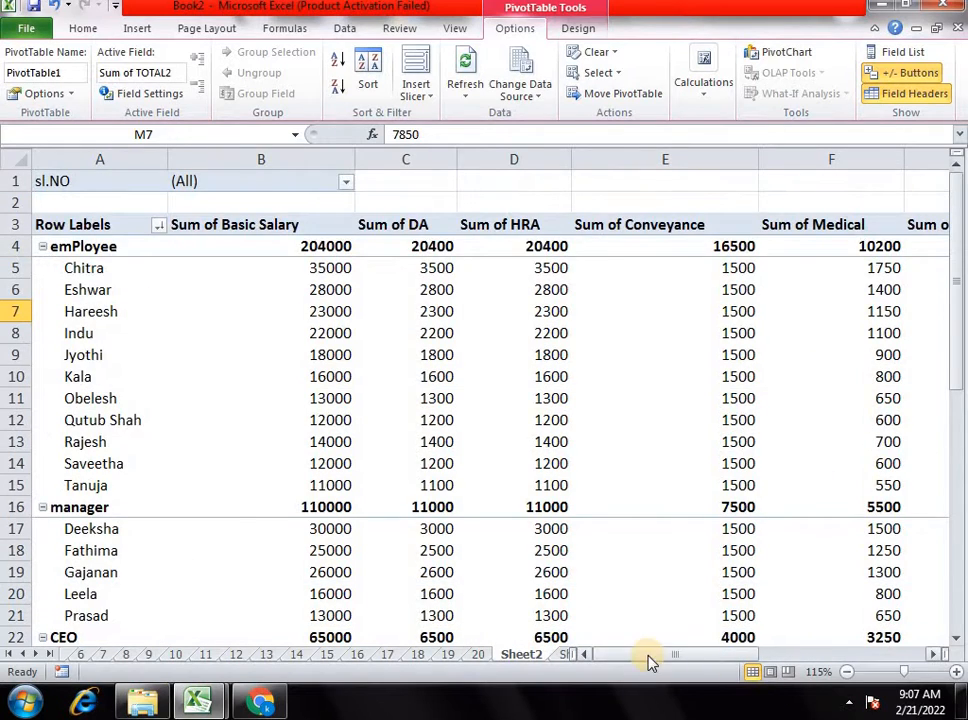
{"action": "left_click_drag", "start_coordinate": [648, 657], "coordinate": [580, 680]}
{"action": "scroll", "coordinate": [449, 443], "scroll_direction": "down", "scroll_amount": 2}
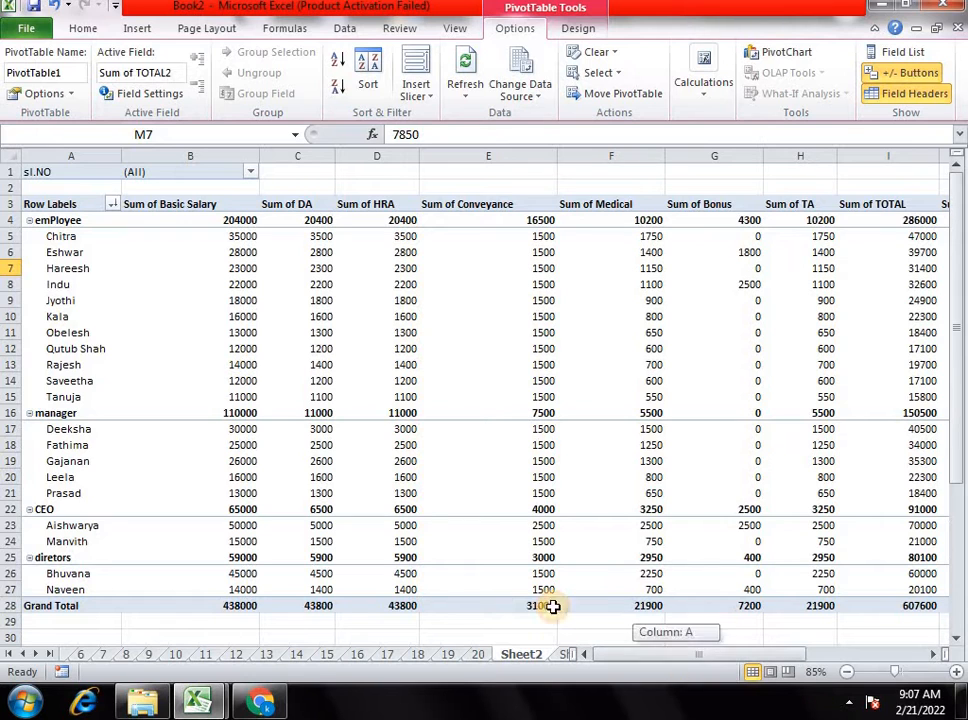
{"action": "left_click", "coordinate": [94, 308]}
{"action": "left_click", "coordinate": [229, 271]}
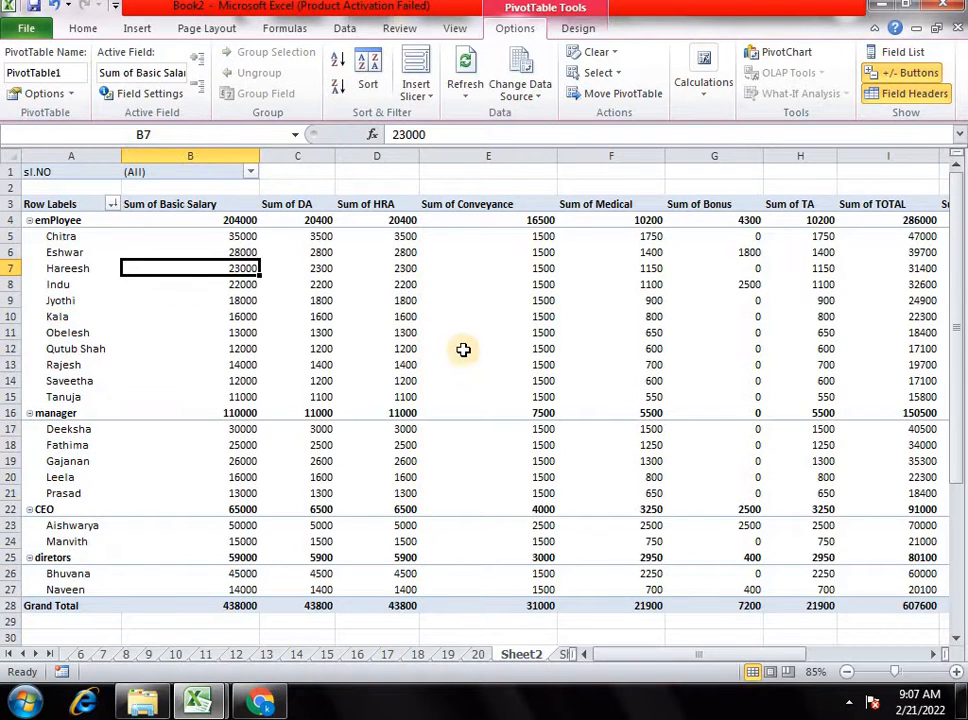
Insert slicers for the Name of Employee, Desinition and Basic Salary fields of the pivot table.
{"action": "left_click", "coordinate": [465, 317]}
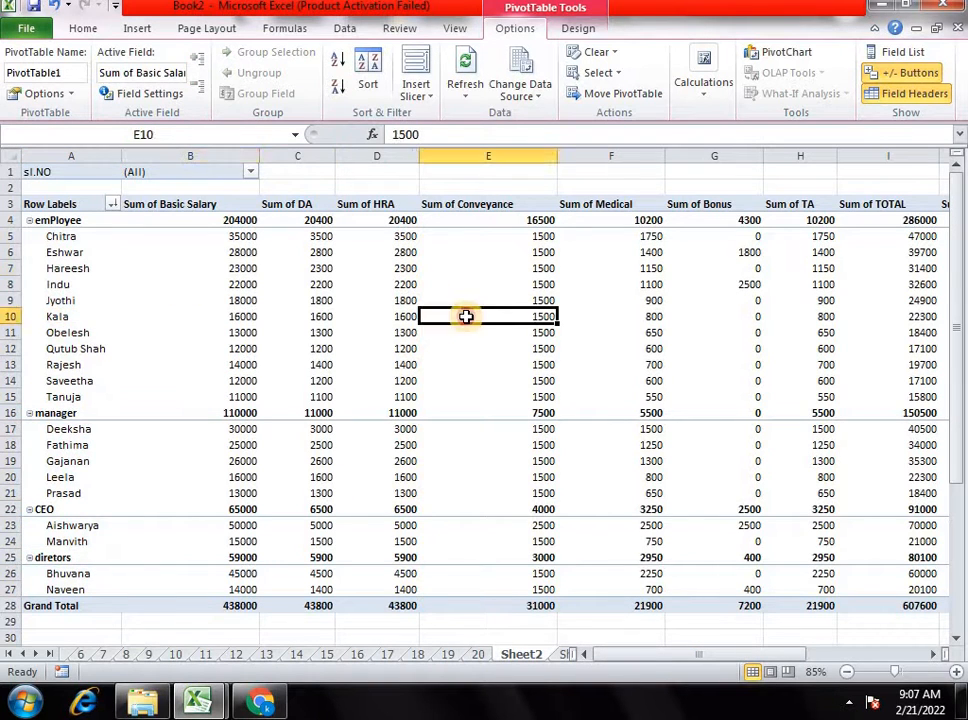
{"action": "left_click", "coordinate": [431, 98]}
{"action": "left_click", "coordinate": [443, 117]}
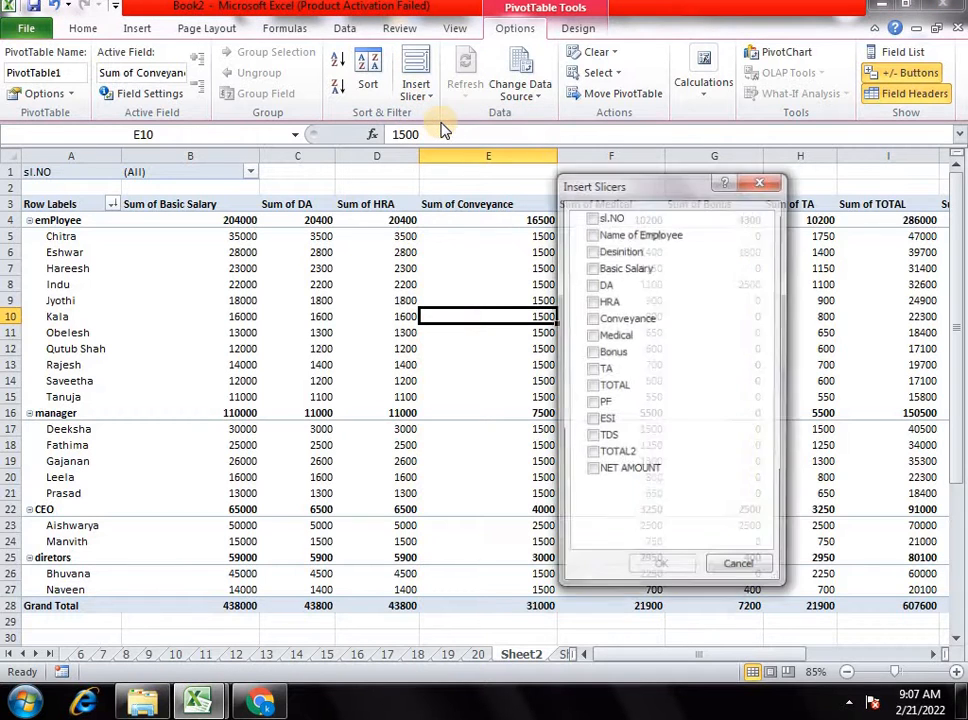
{"action": "left_click", "coordinate": [592, 233]}
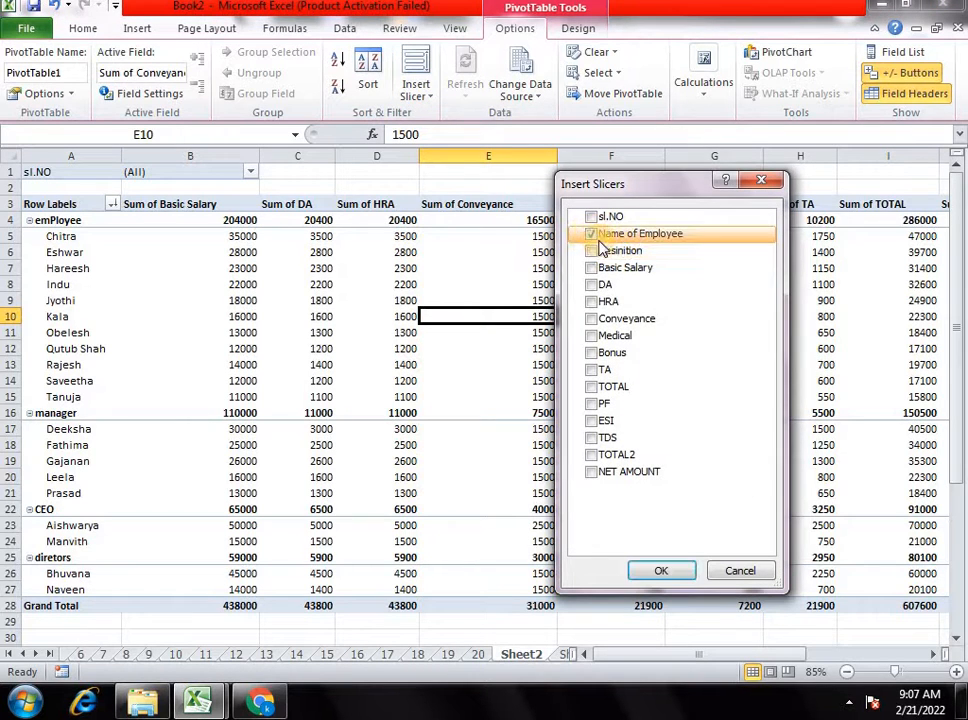
{"action": "left_click", "coordinate": [598, 251]}
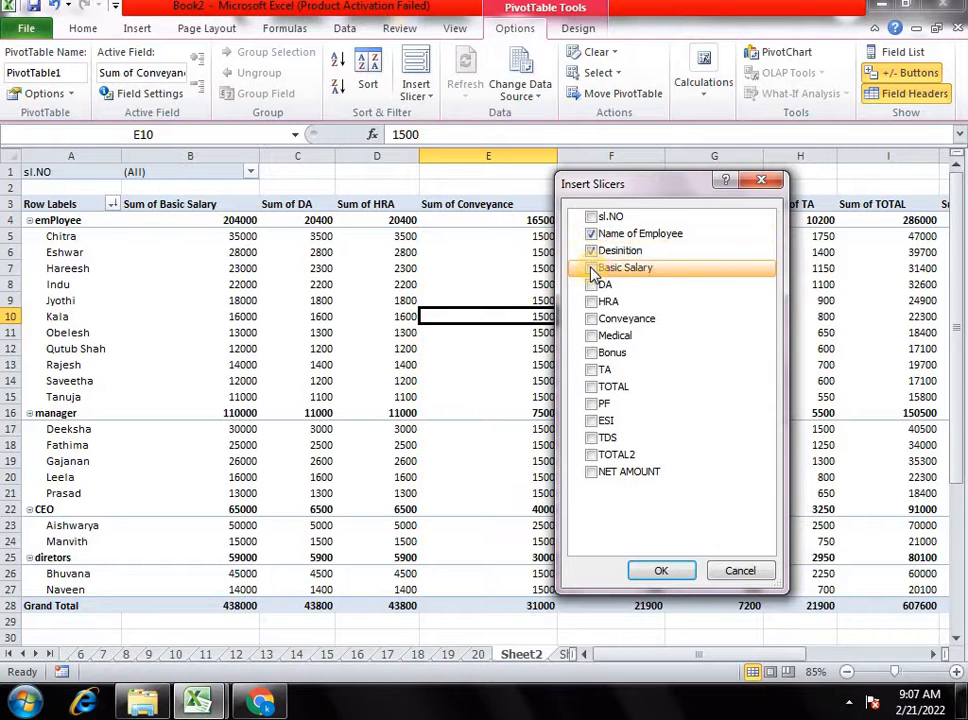
{"action": "left_click", "coordinate": [592, 268]}
{"action": "left_click", "coordinate": [667, 569]}
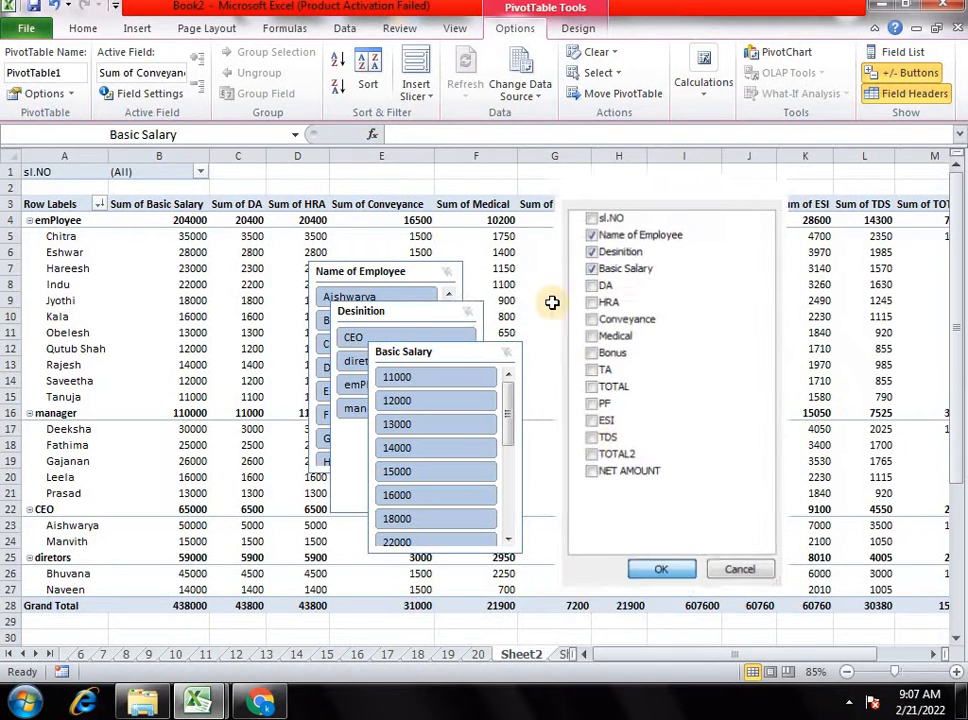
Spread the stacked Basic Salary, Desinition and Name of Employee slicers apart over the pivot table.
{"action": "left_click_drag", "start_coordinate": [639, 324], "coordinate": [755, 311]}
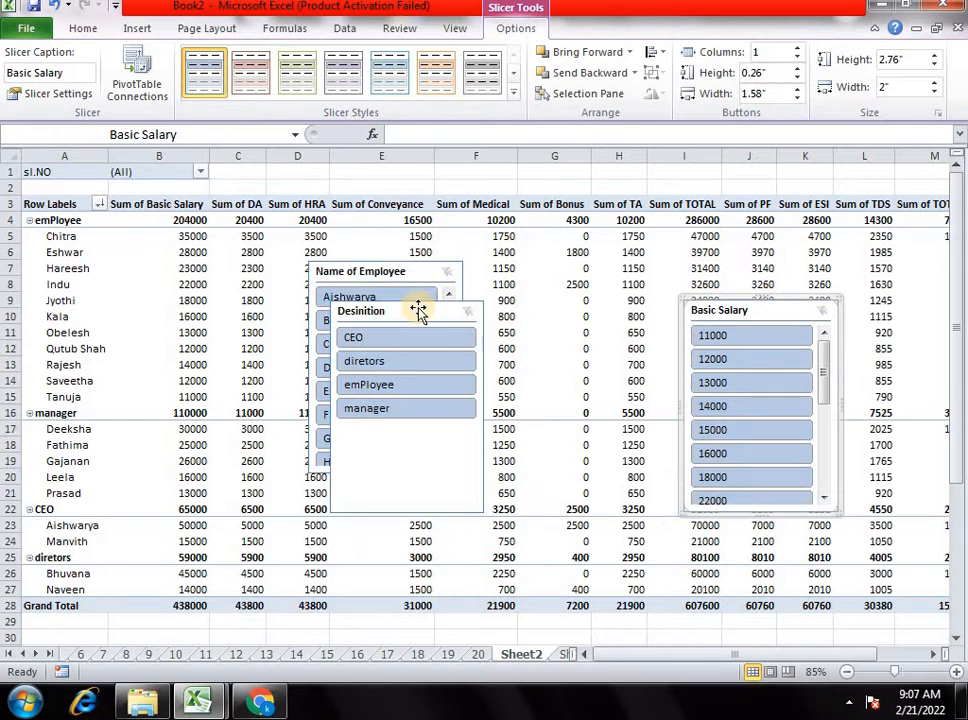
{"action": "left_click_drag", "start_coordinate": [419, 313], "coordinate": [644, 269]}
{"action": "left_click_drag", "start_coordinate": [411, 272], "coordinate": [226, 322]}
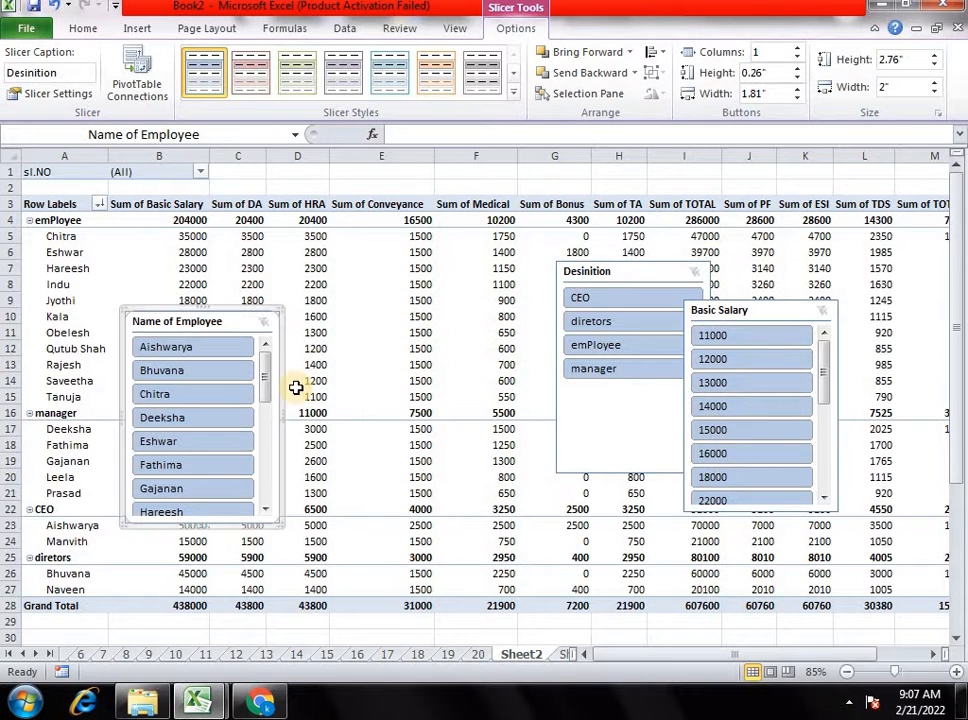
Filter the pivot table to several single employees in turn with the Name of Employee slicer, and clear its filter.
{"action": "left_click", "coordinate": [176, 399]}
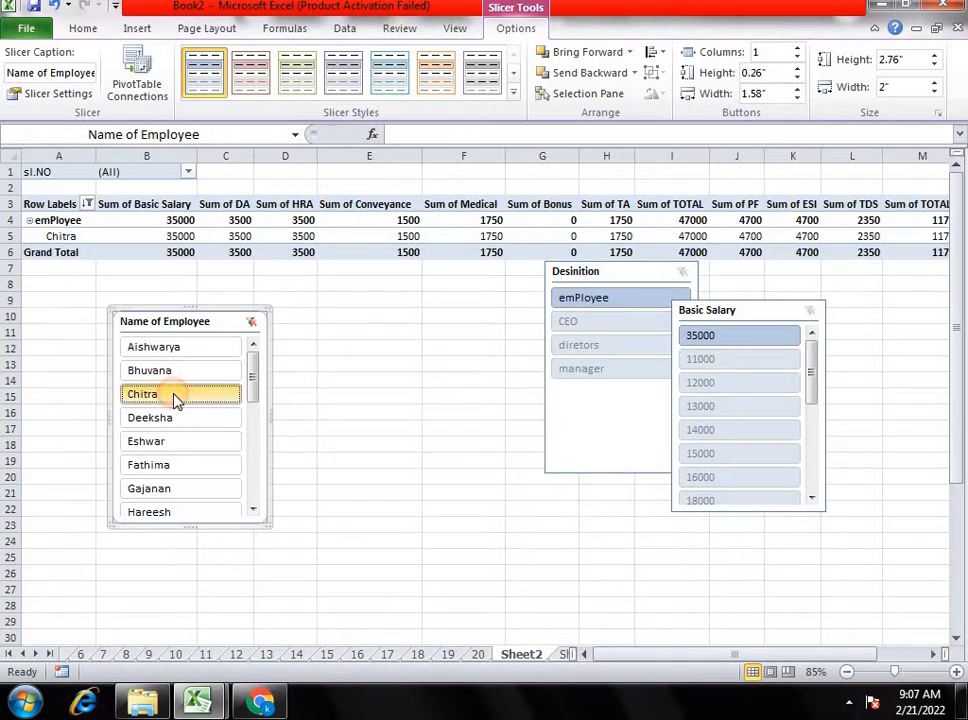
{"action": "left_click", "coordinate": [177, 428]}
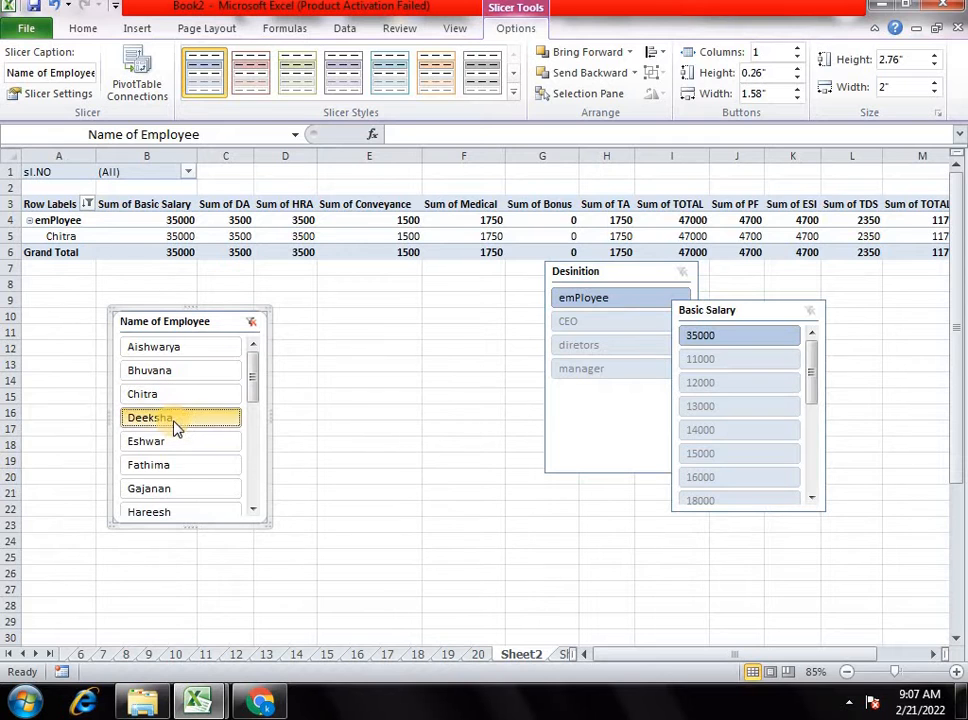
{"action": "left_click", "coordinate": [173, 448]}
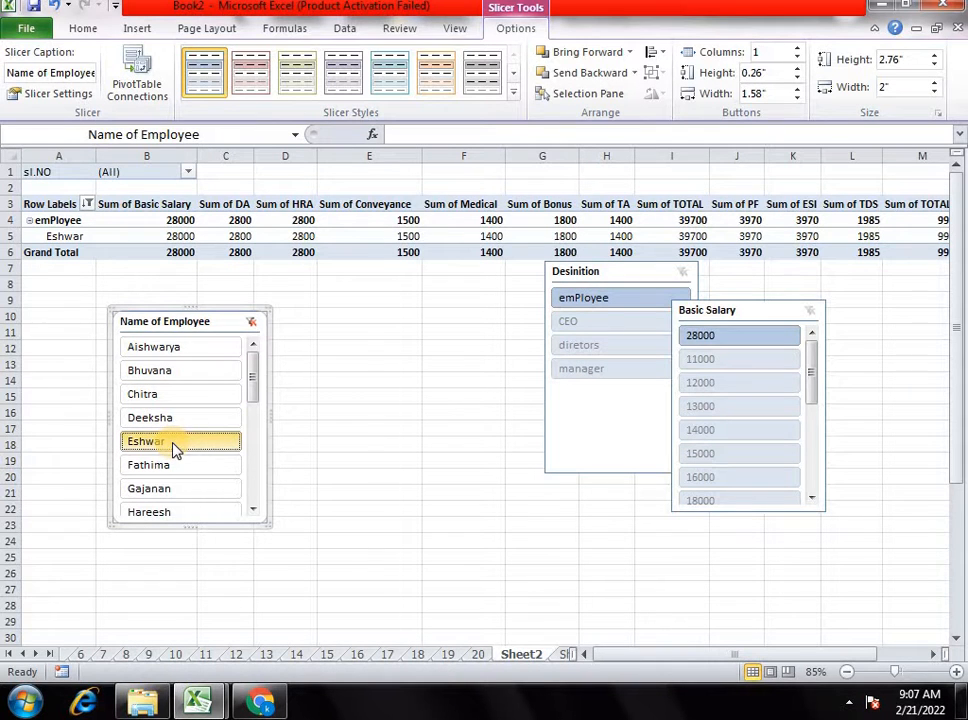
{"action": "left_click", "coordinate": [180, 370]}
{"action": "left_click", "coordinate": [172, 347]}
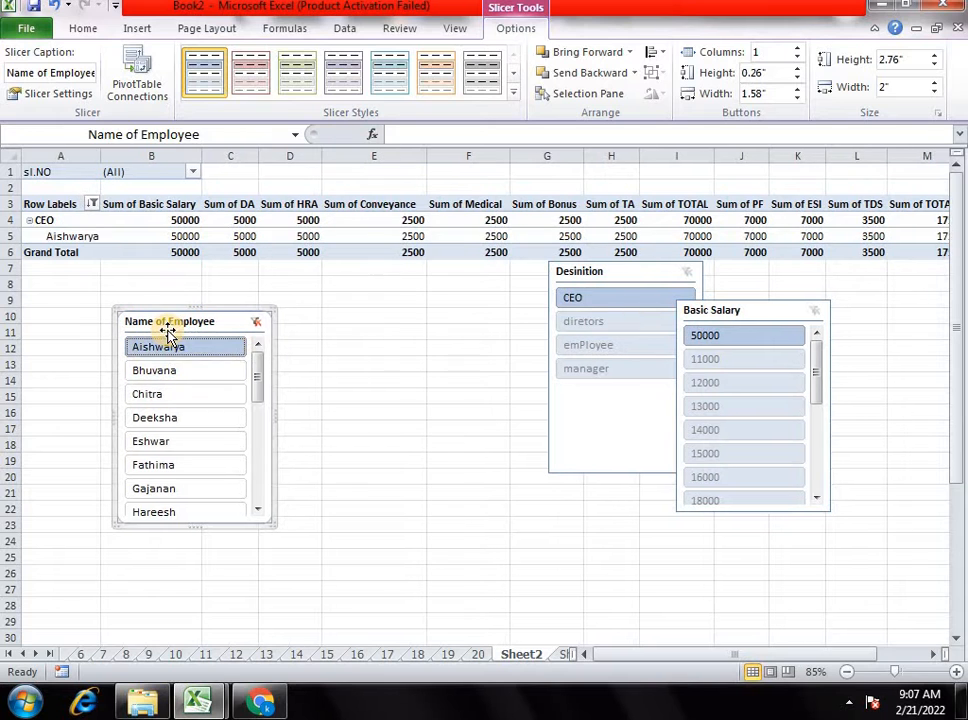
{"action": "left_click", "coordinate": [255, 324]}
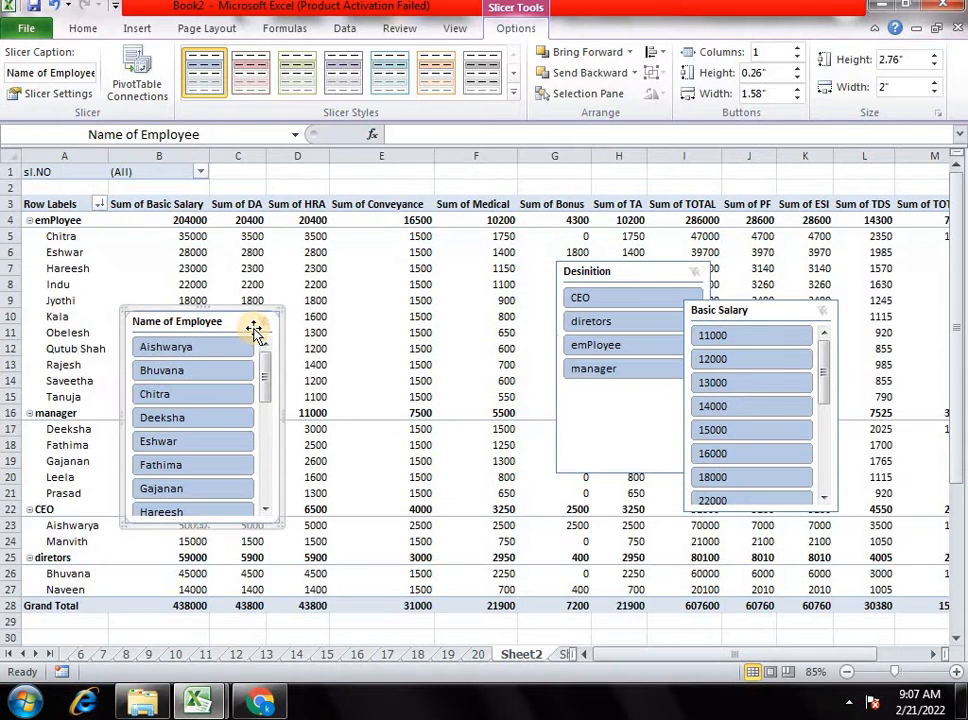
Rearrange the Name of Employee and Desinition slicers, filter by diretors, emPloyee, manager and CEO in turn, and clear the Desinition filter.
{"action": "left_click_drag", "start_coordinate": [200, 325], "coordinate": [96, 351]}
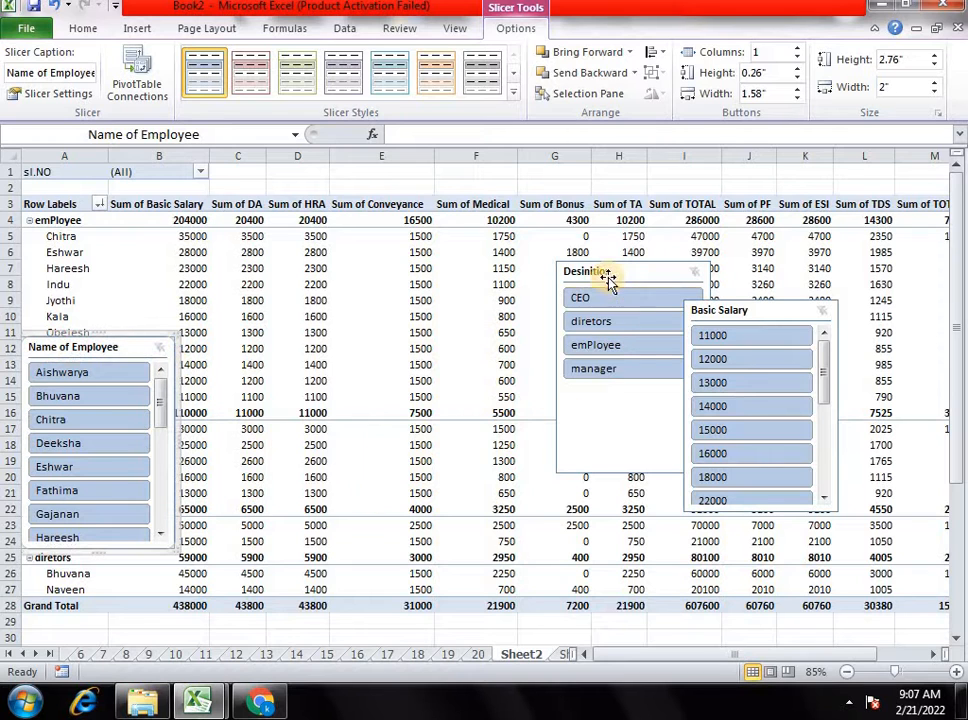
{"action": "left_click_drag", "start_coordinate": [608, 283], "coordinate": [350, 354]}
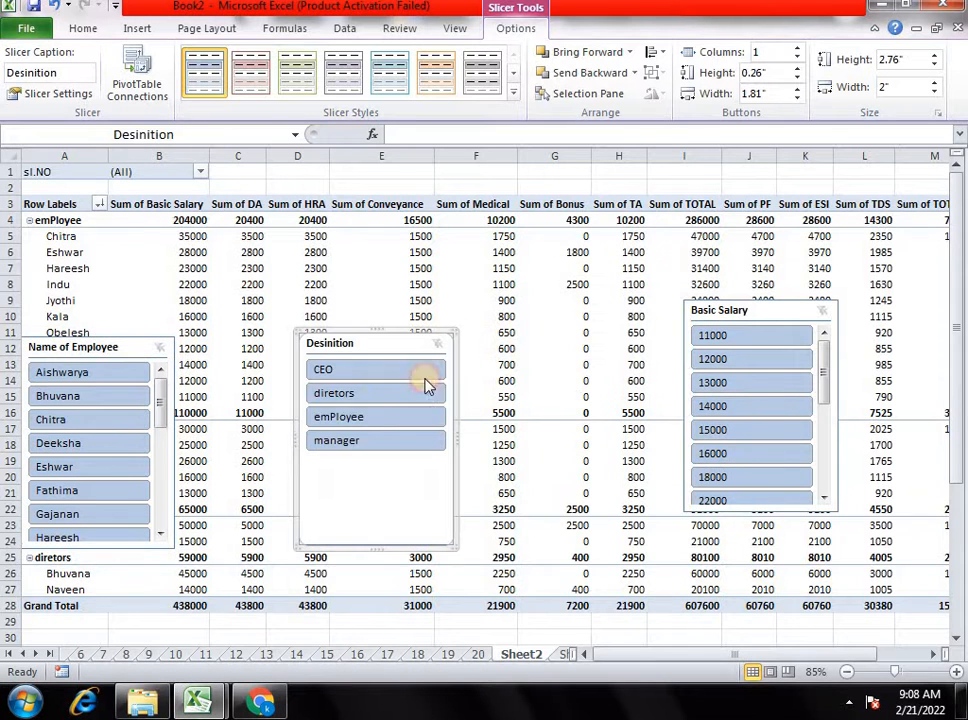
{"action": "left_click", "coordinate": [378, 396]}
{"action": "left_click", "coordinate": [377, 419]}
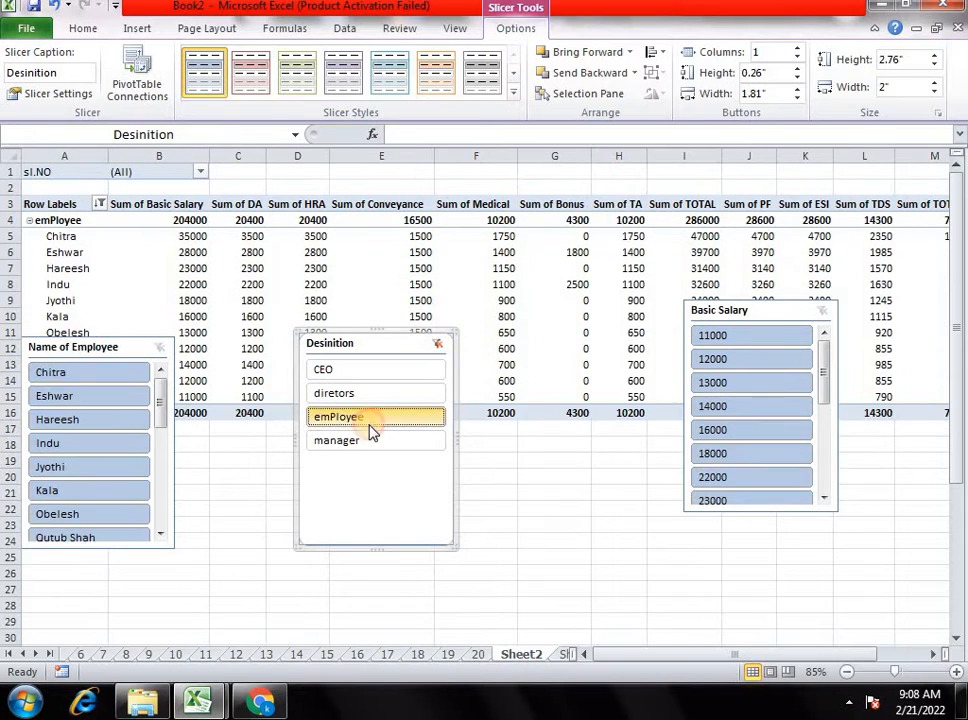
{"action": "left_click", "coordinate": [368, 442]}
{"action": "left_click", "coordinate": [343, 369]}
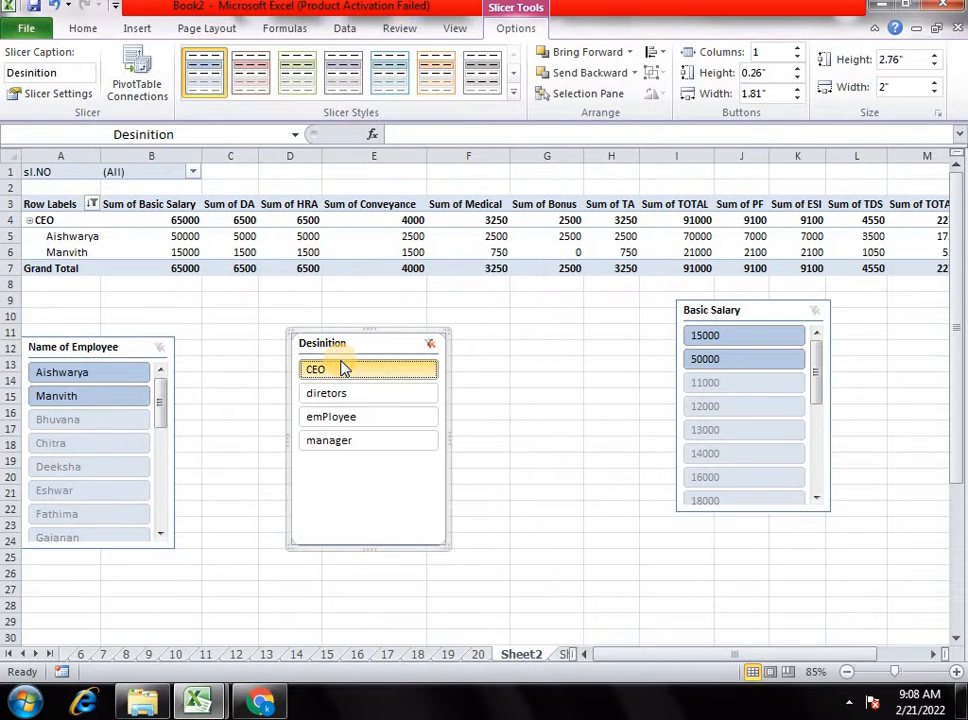
{"action": "left_click", "coordinate": [430, 345]}
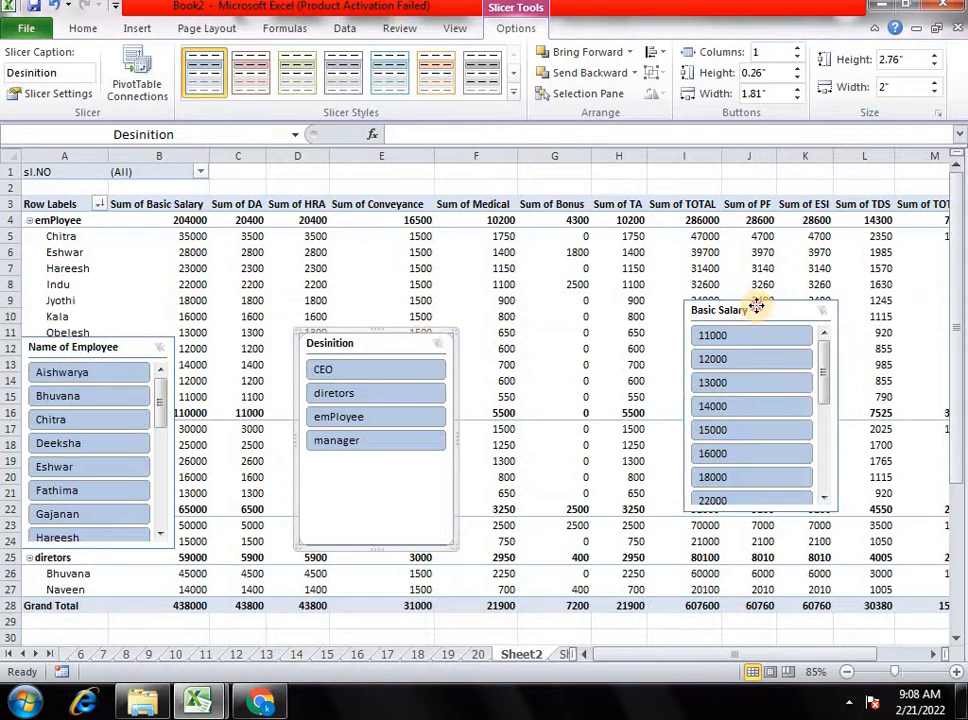
Move the Basic Salary slicer closer to the Desinition slicer, filter by 12000 and 13000 in turn, and clear its filter.
{"action": "left_click_drag", "start_coordinate": [757, 306], "coordinate": [651, 335]}
{"action": "left_click", "coordinate": [631, 396]}
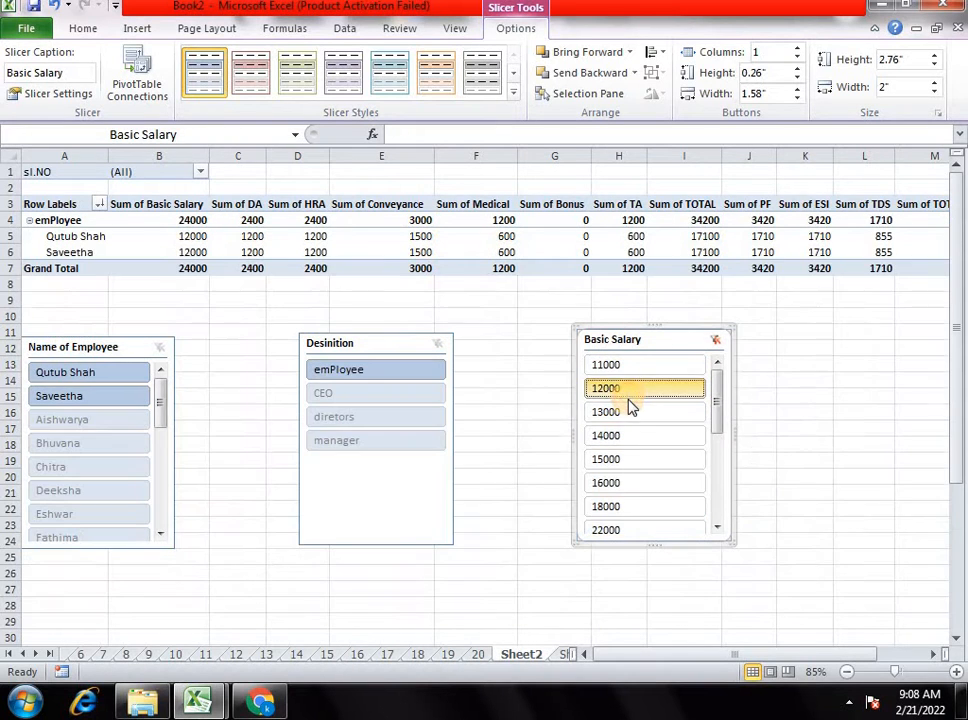
{"action": "left_click", "coordinate": [629, 414]}
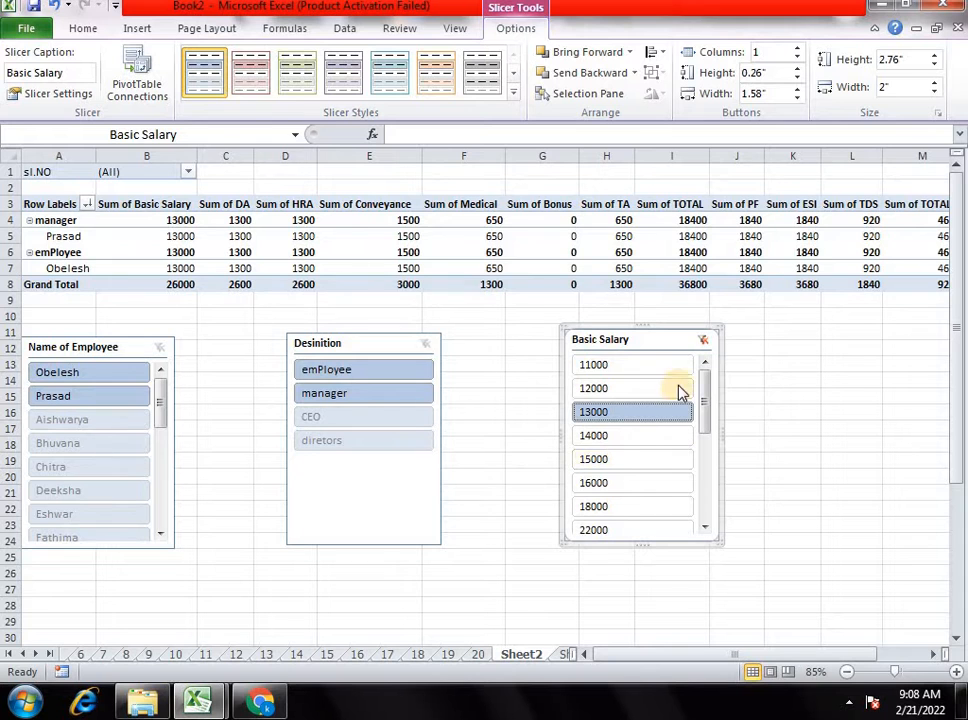
{"action": "left_click", "coordinate": [701, 341]}
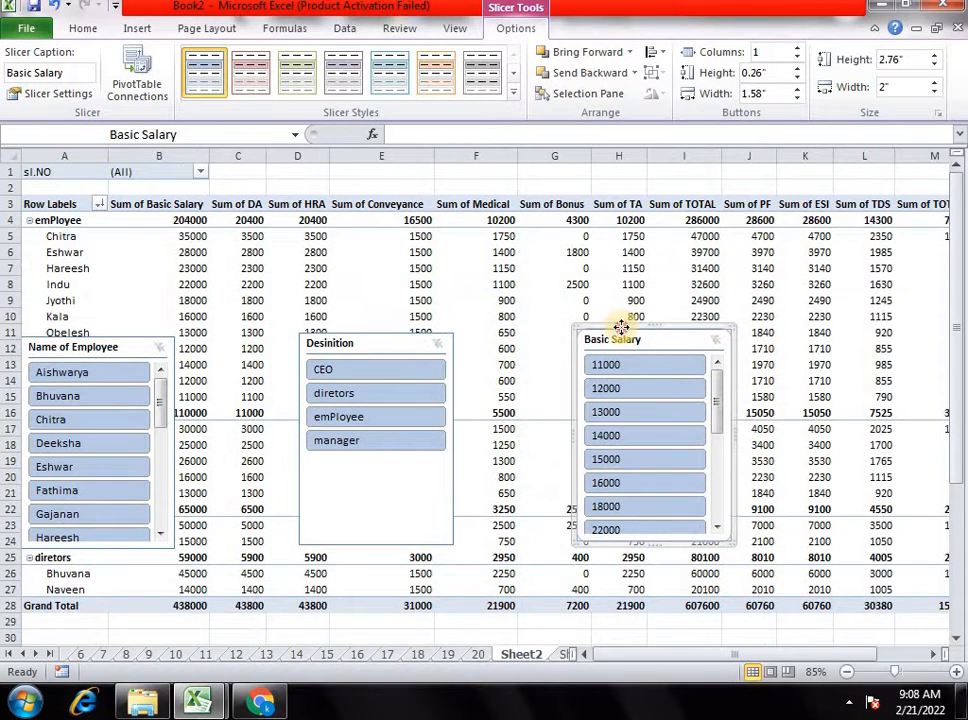
Delete the Basic Salary, Desinition and Name of Employee slicers from the sheet.
{"action": "left_click_drag", "start_coordinate": [620, 326], "coordinate": [542, 285]}
{"action": "key", "text": "Delete"}
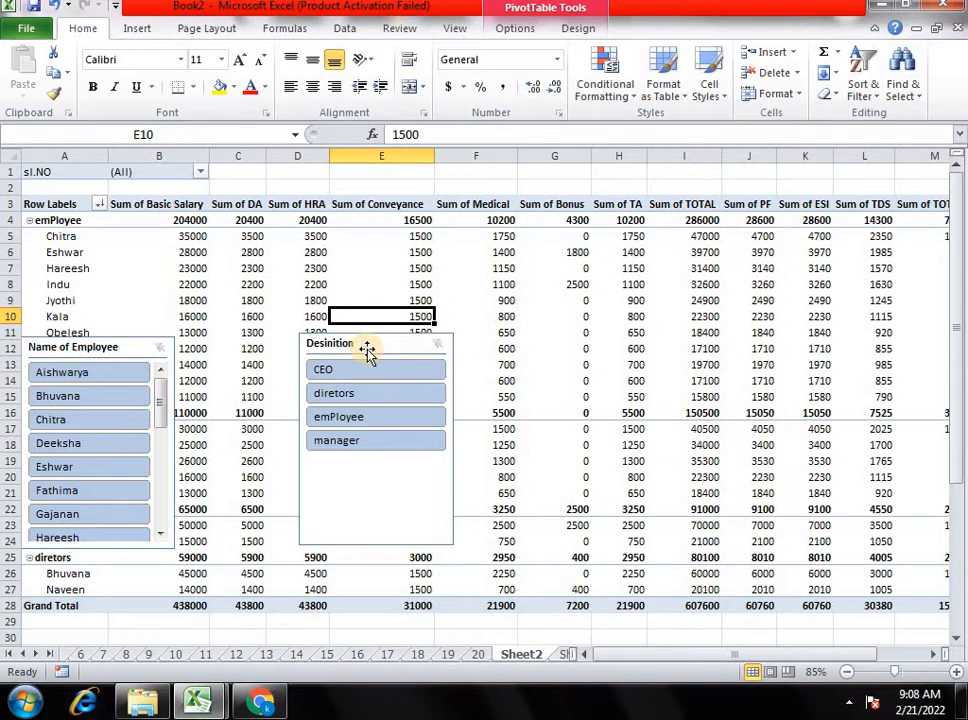
{"action": "left_click_drag", "start_coordinate": [369, 352], "coordinate": [579, 362]}
{"action": "key", "text": "Delete"}
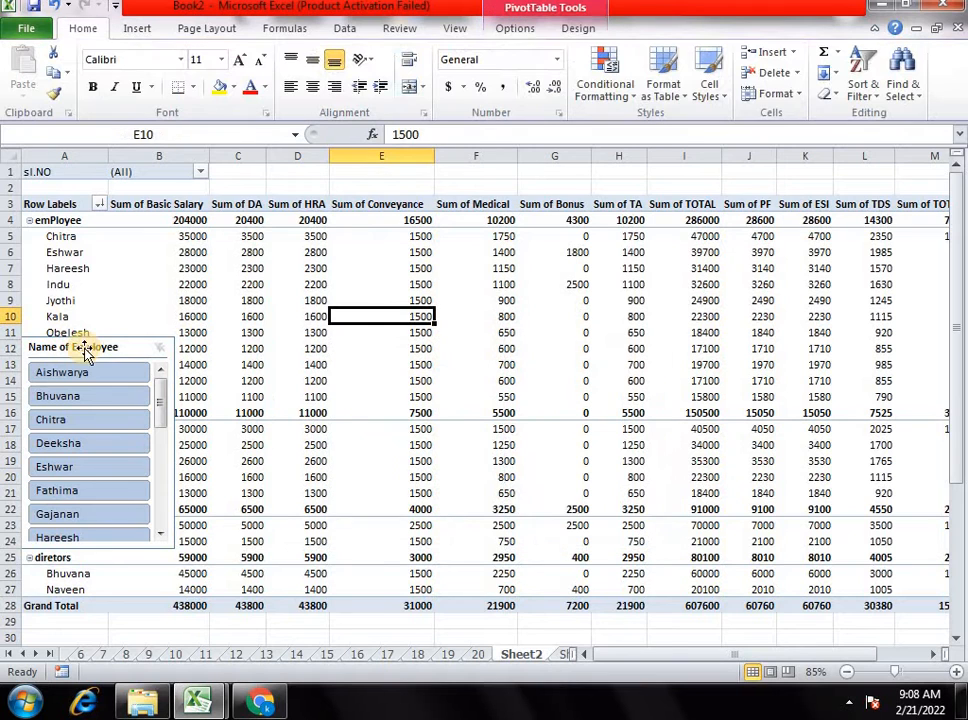
{"action": "left_click_drag", "start_coordinate": [80, 346], "coordinate": [592, 363]}
{"action": "left_click", "coordinate": [484, 420]}
{"action": "left_click", "coordinate": [537, 347]}
{"action": "key", "text": "Delete"}
{"action": "left_click", "coordinate": [399, 410]}
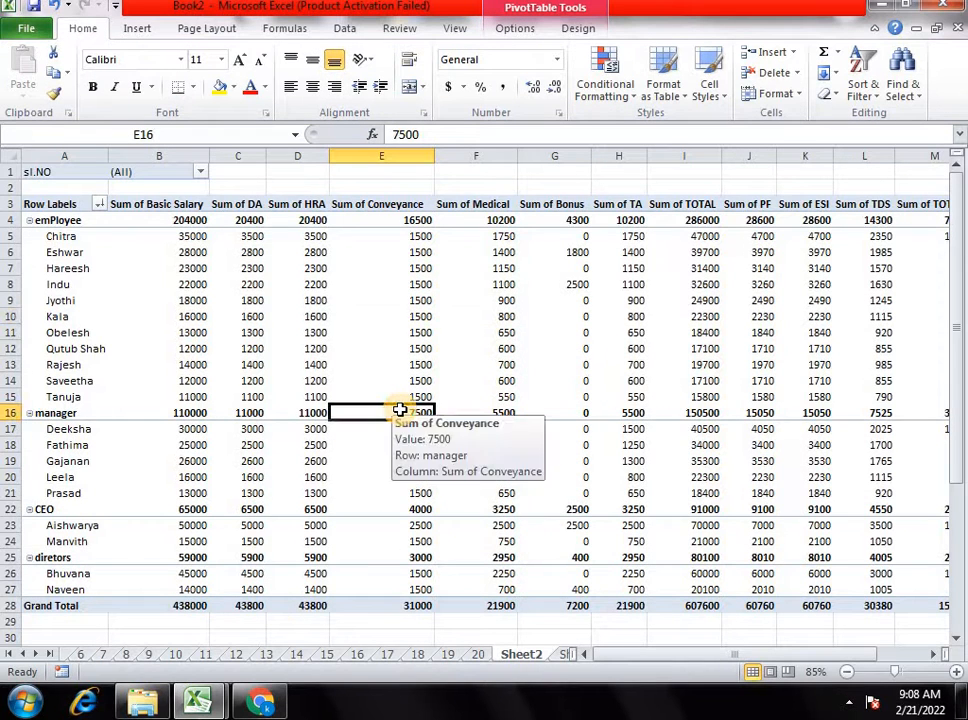
Refresh all data connected to the pivot table with Refresh All.
{"action": "left_click", "coordinate": [220, 331]}
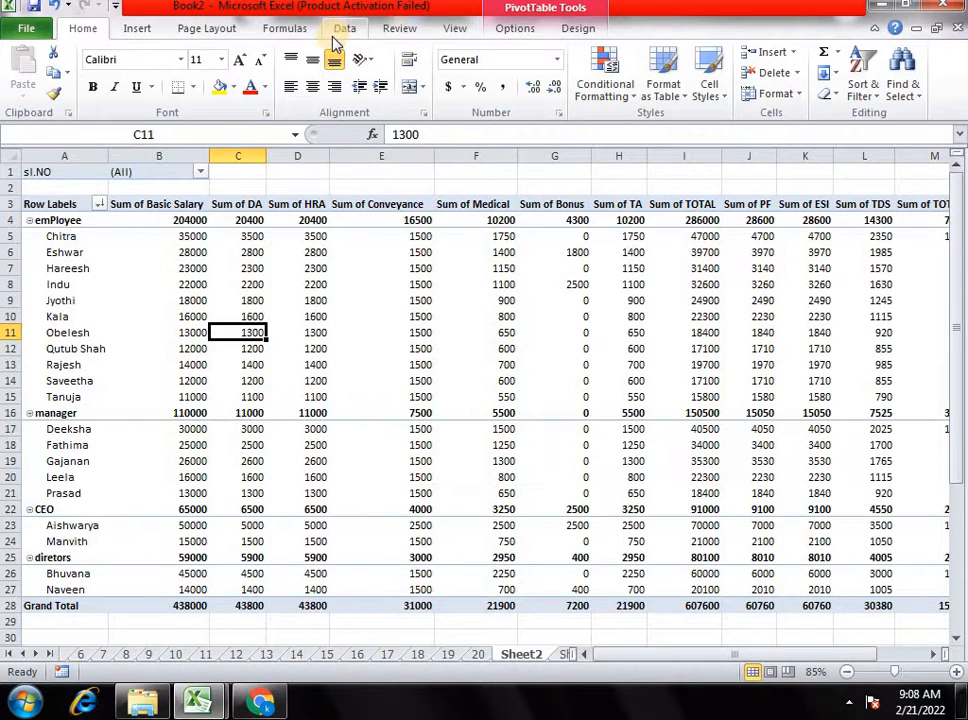
{"action": "left_click", "coordinate": [513, 29]}
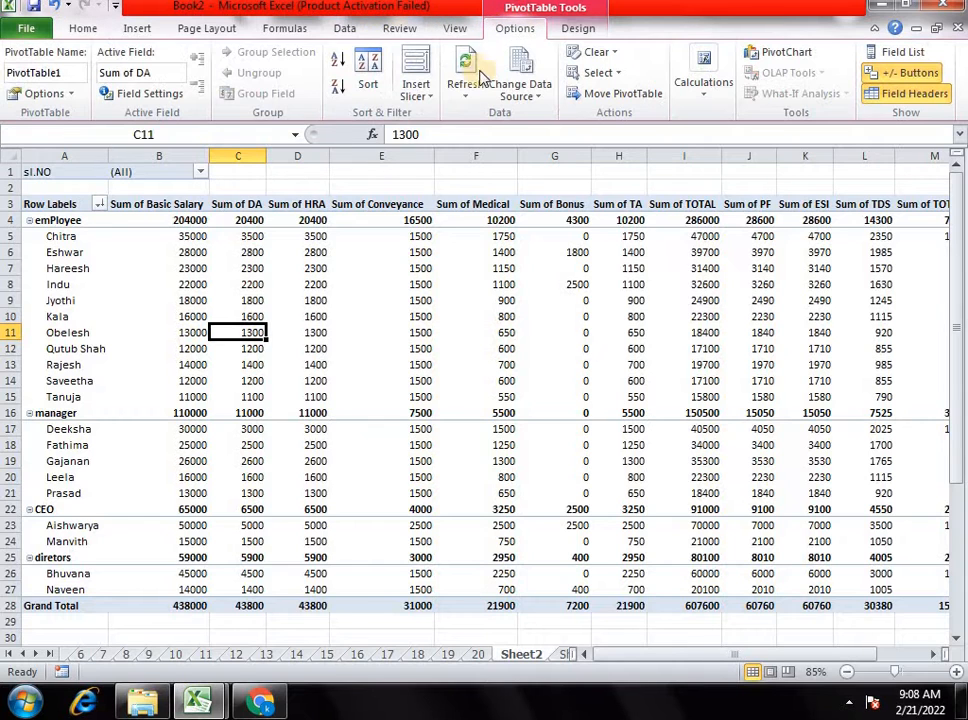
{"action": "left_click", "coordinate": [458, 98]}
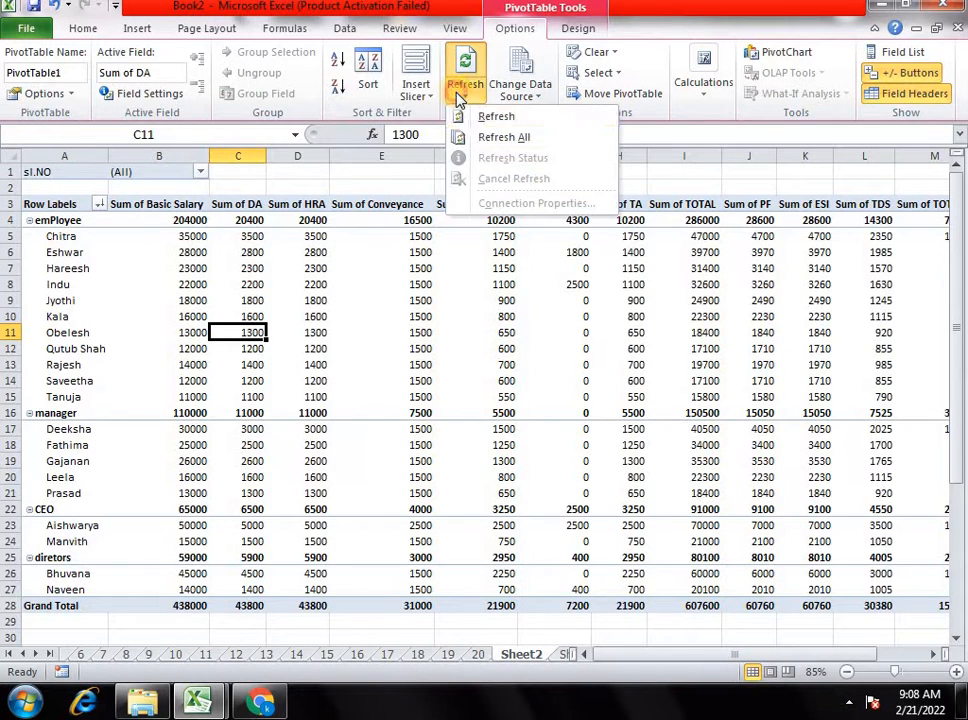
{"action": "left_click", "coordinate": [472, 137]}
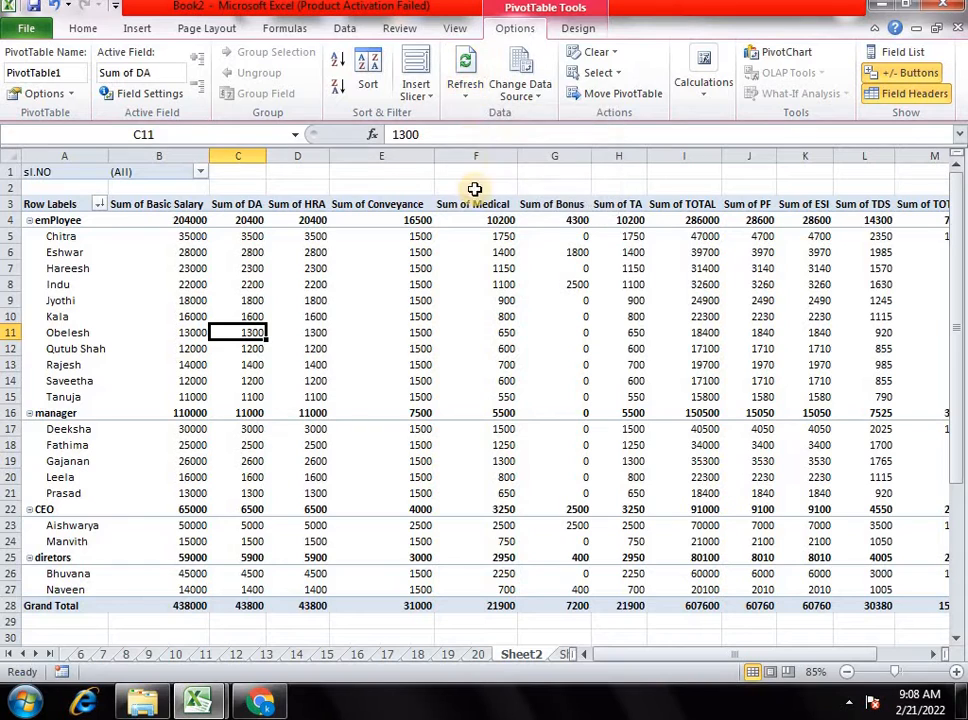
Check the pivot table's source range with Change Data Source, cancel without changes, and return to the PivotTable option tools.
{"action": "left_click", "coordinate": [524, 94]}
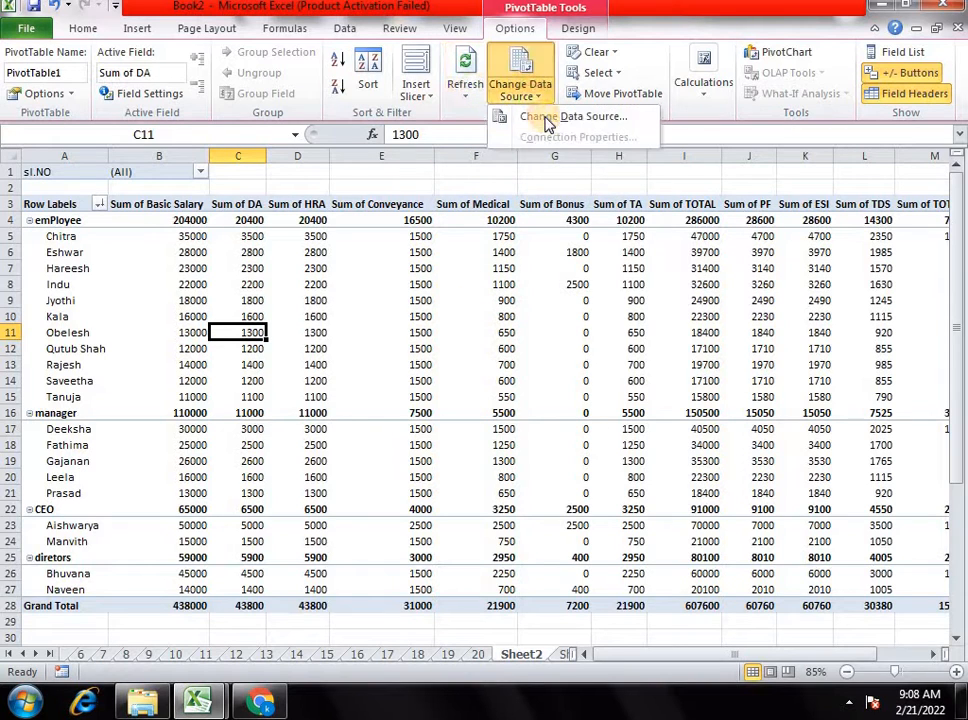
{"action": "left_click", "coordinate": [547, 123]}
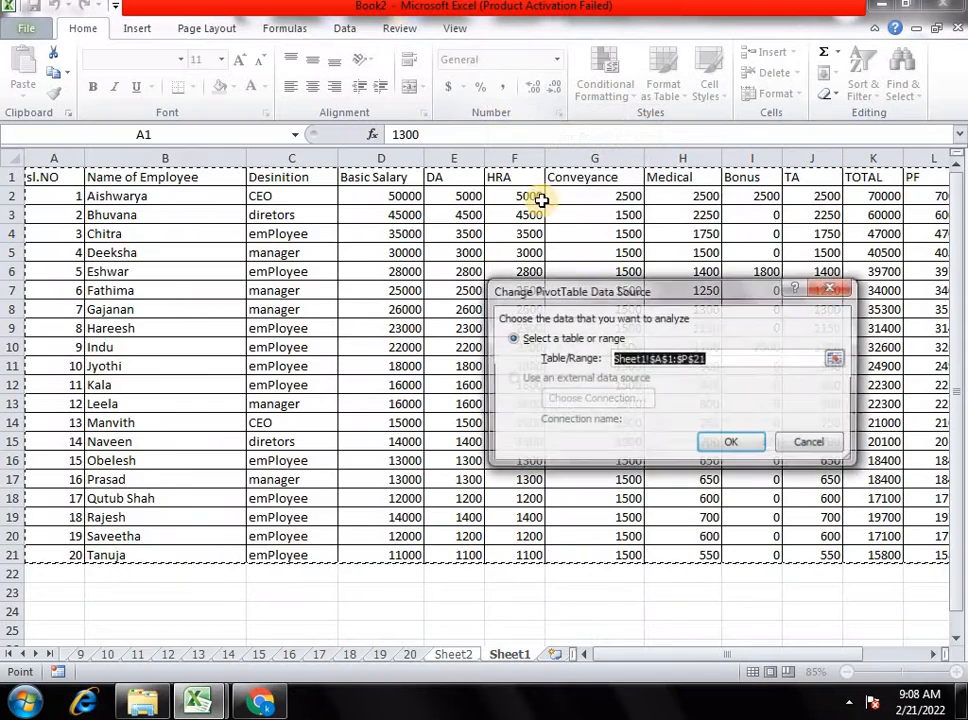
{"action": "left_click", "coordinate": [808, 445]}
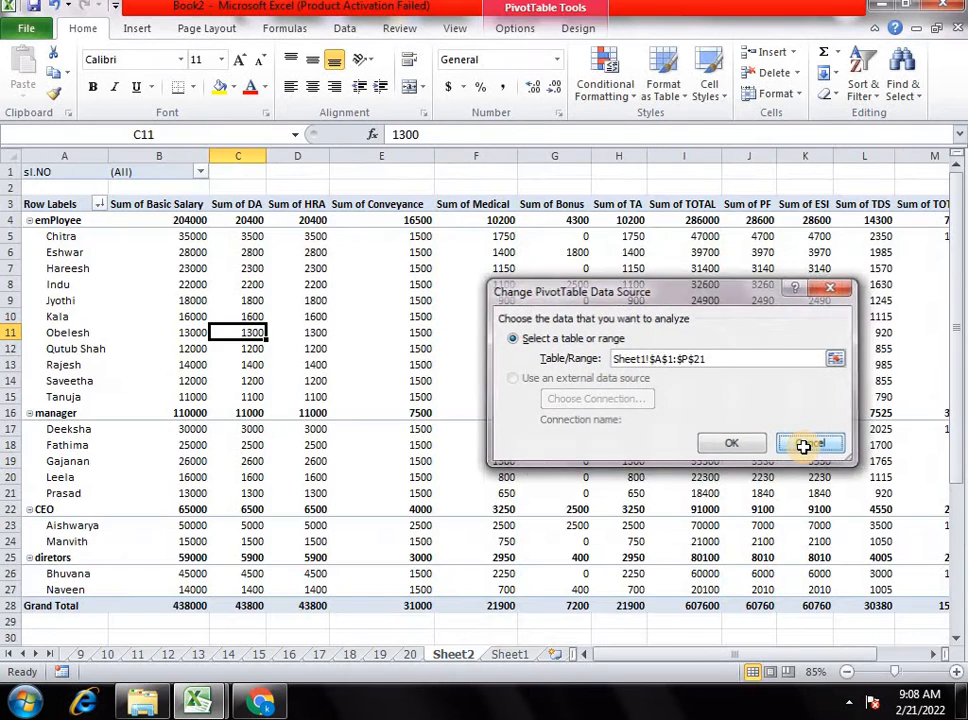
{"action": "left_click", "coordinate": [670, 314]}
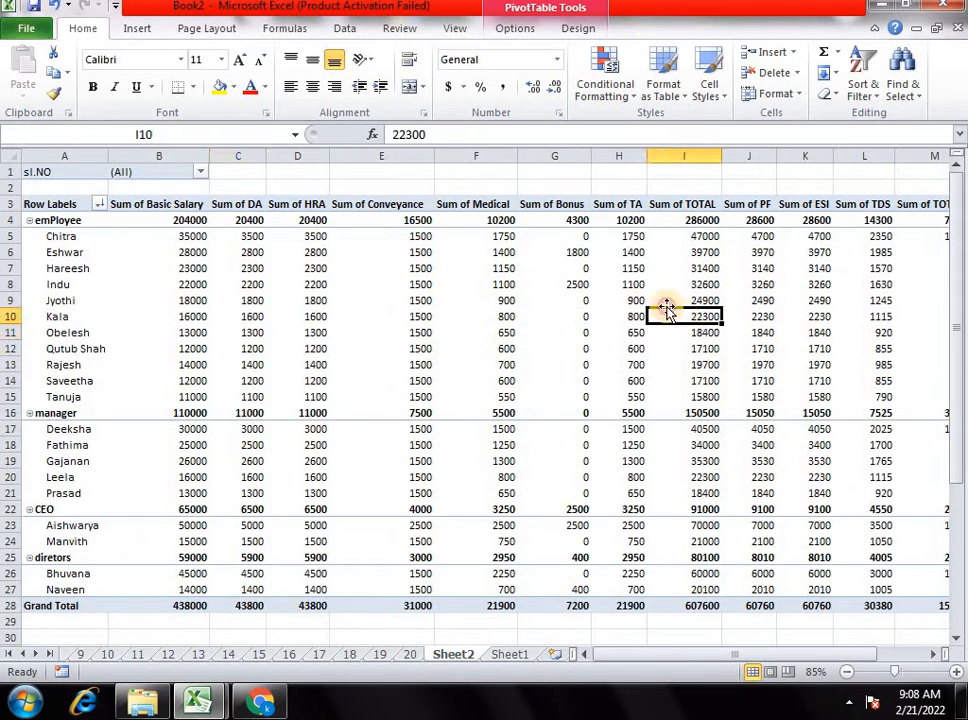
{"action": "left_click", "coordinate": [516, 30]}
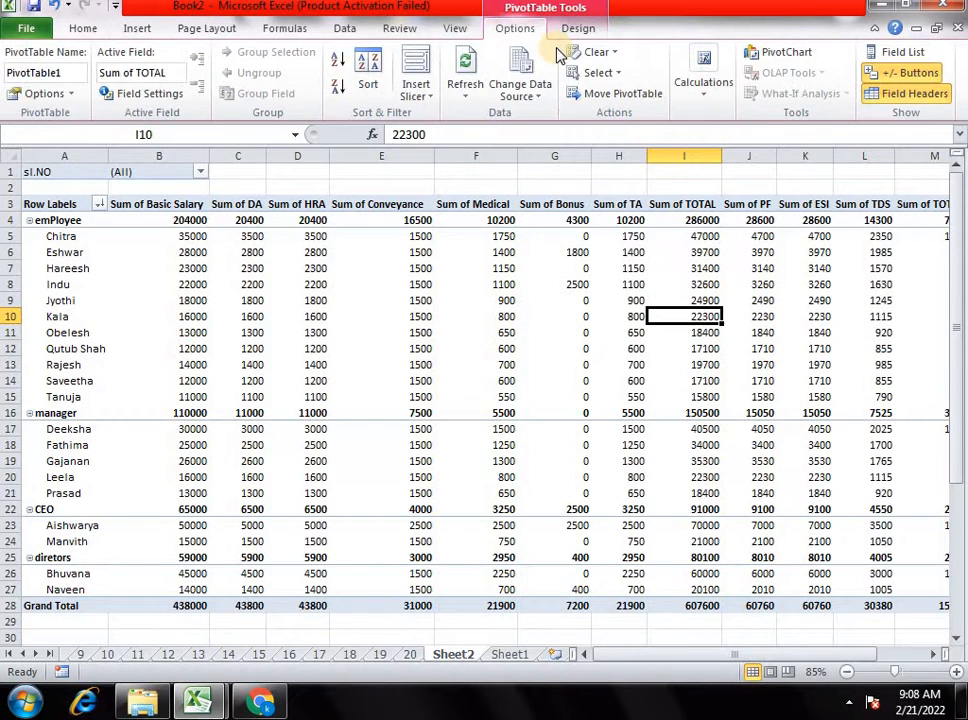
Clear the whole pivot table with Clear All, and undo the clearing.
{"action": "left_click", "coordinate": [620, 55]}
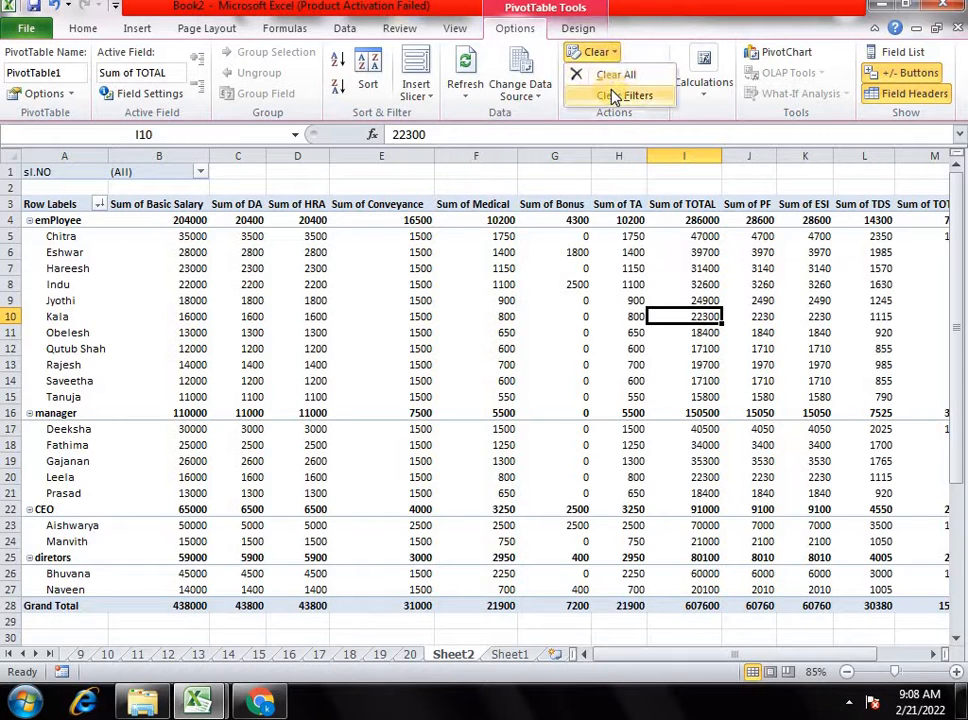
{"action": "left_click", "coordinate": [605, 96]}
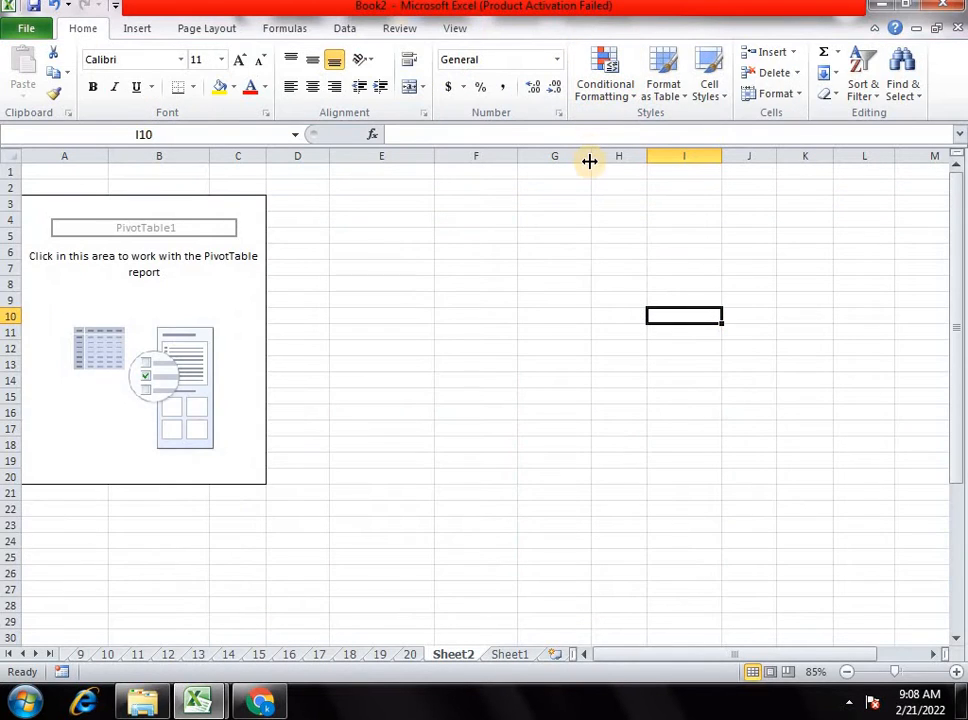
{"action": "key", "text": "ctrl+z"}
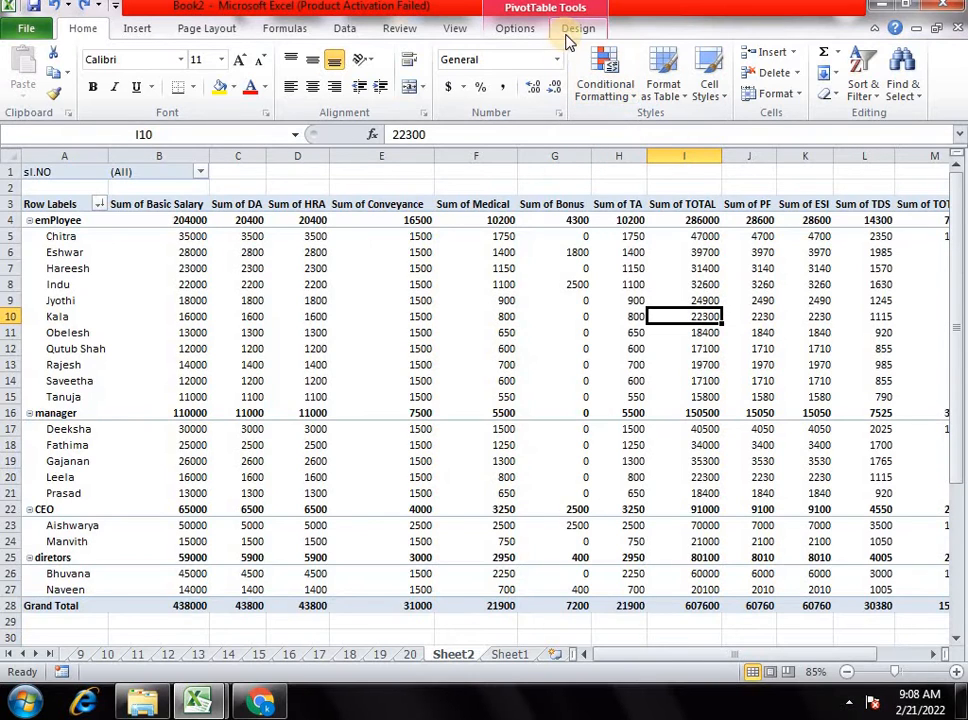
Return to the PivotTable option tools, select the entire PivotTable, and release the selection on a Sum of Bonus cell.
{"action": "left_click", "coordinate": [530, 31]}
{"action": "left_click", "coordinate": [600, 72]}
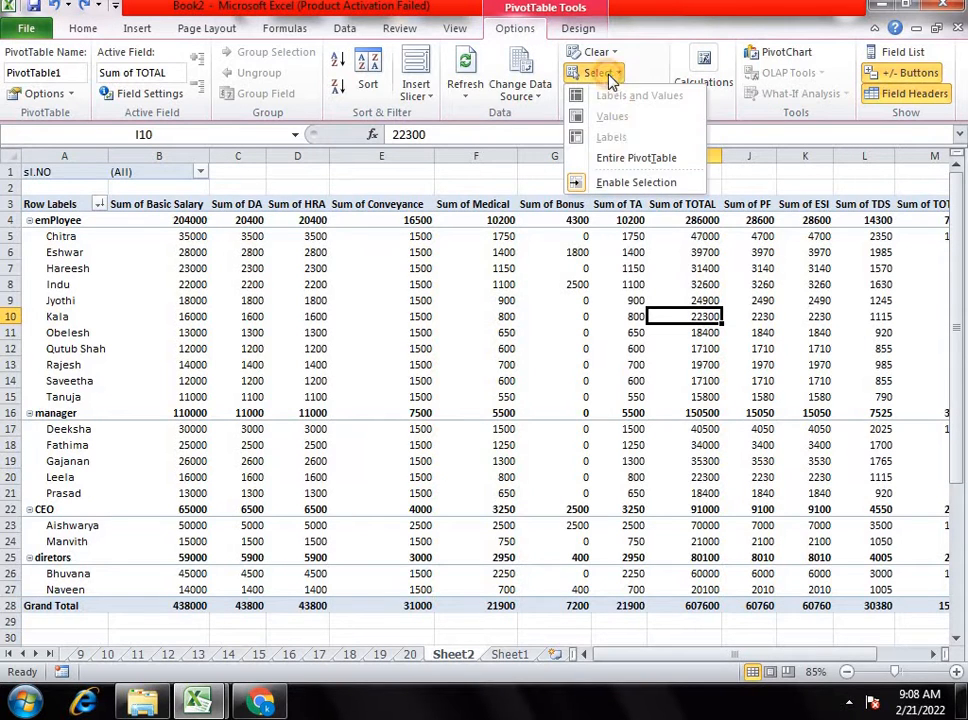
{"action": "left_click", "coordinate": [641, 160]}
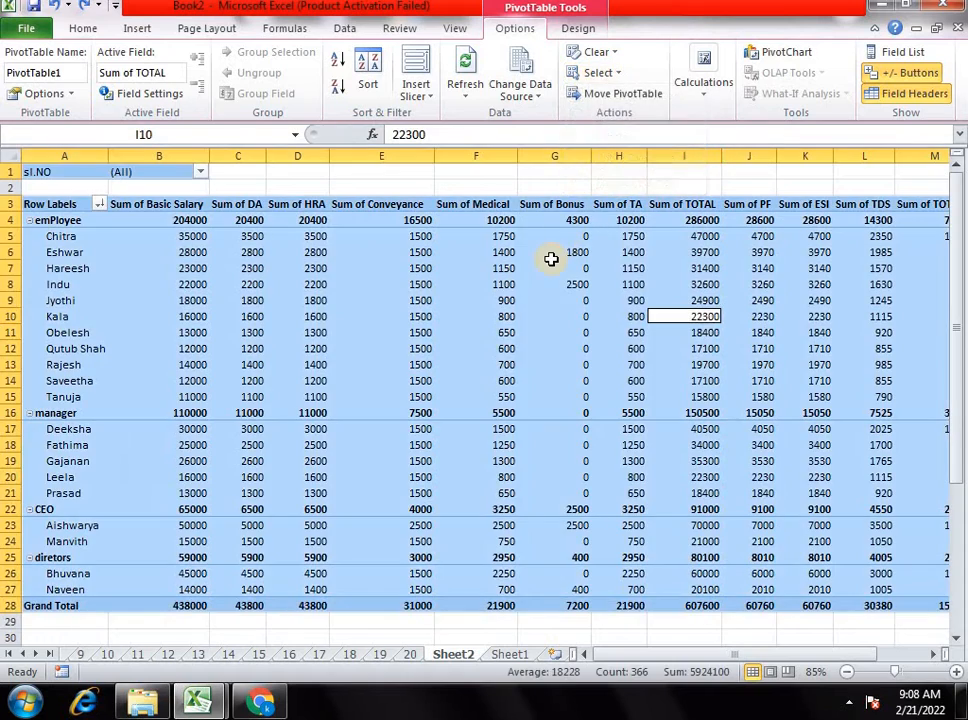
{"action": "left_click", "coordinate": [552, 263]}
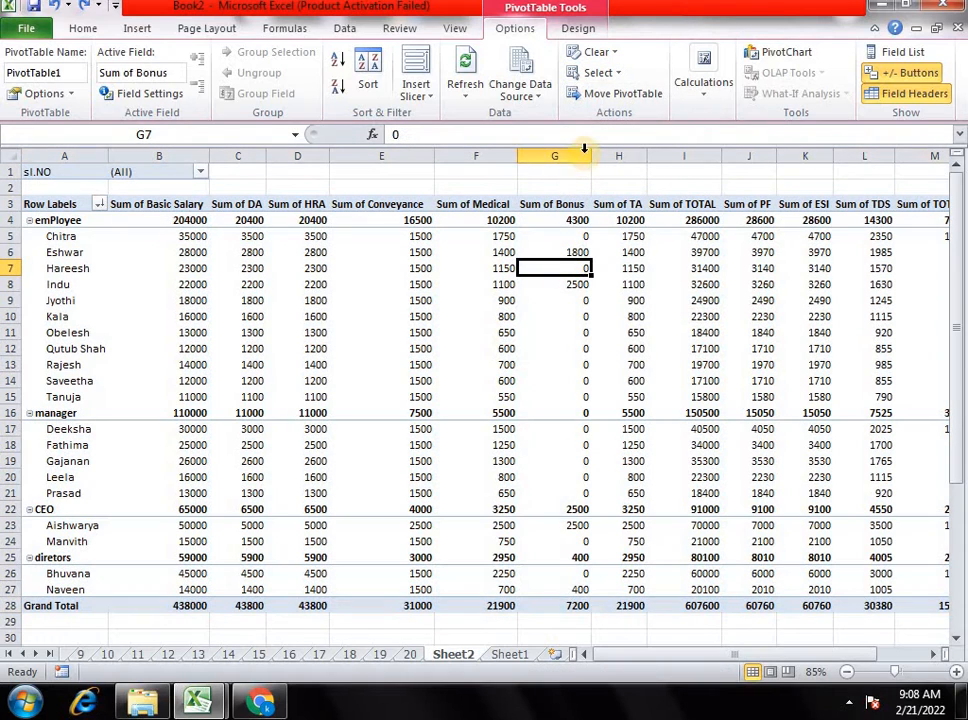
Check the Move PivotTable placement settings and close them, keeping the report at Sheet2!A3 on the existing worksheet.
{"action": "left_click", "coordinate": [577, 98]}
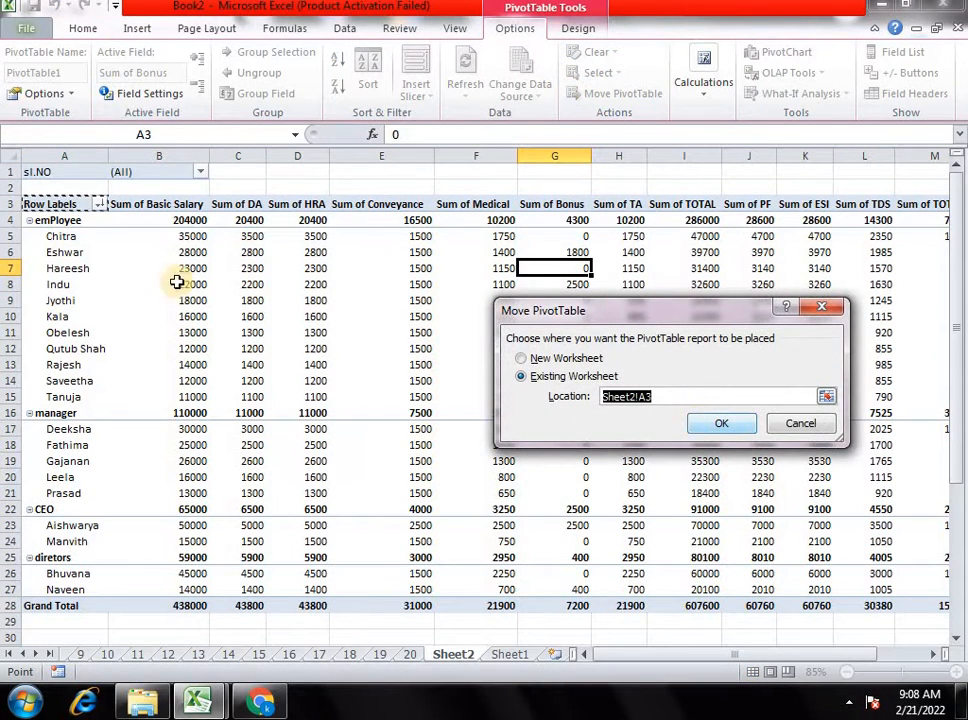
{"action": "left_click", "coordinate": [697, 425]}
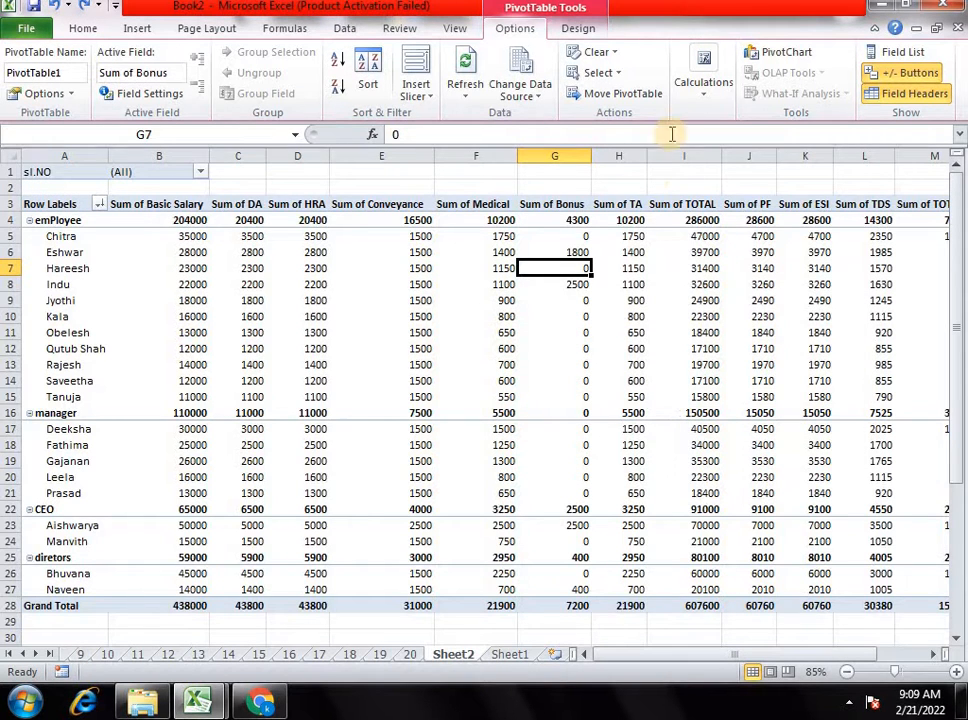
Show the Sum of TDS values as % of Column Total.
{"action": "left_click", "coordinate": [704, 100]}
{"action": "left_click", "coordinate": [815, 268]}
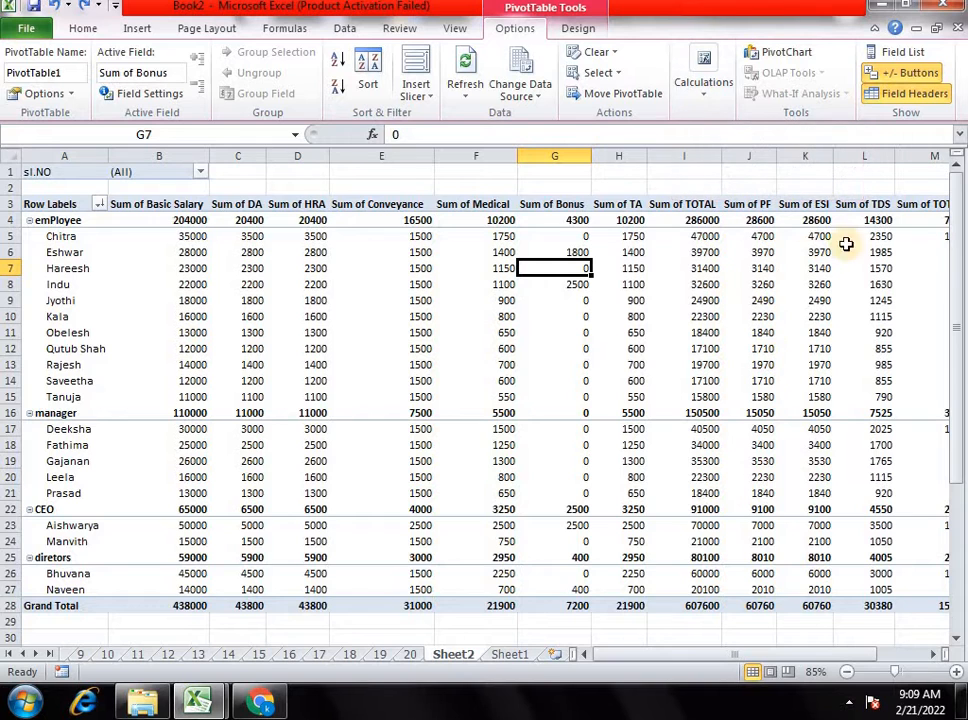
{"action": "left_click_drag", "start_coordinate": [751, 654], "coordinate": [800, 654]}
{"action": "left_click", "coordinate": [680, 219]}
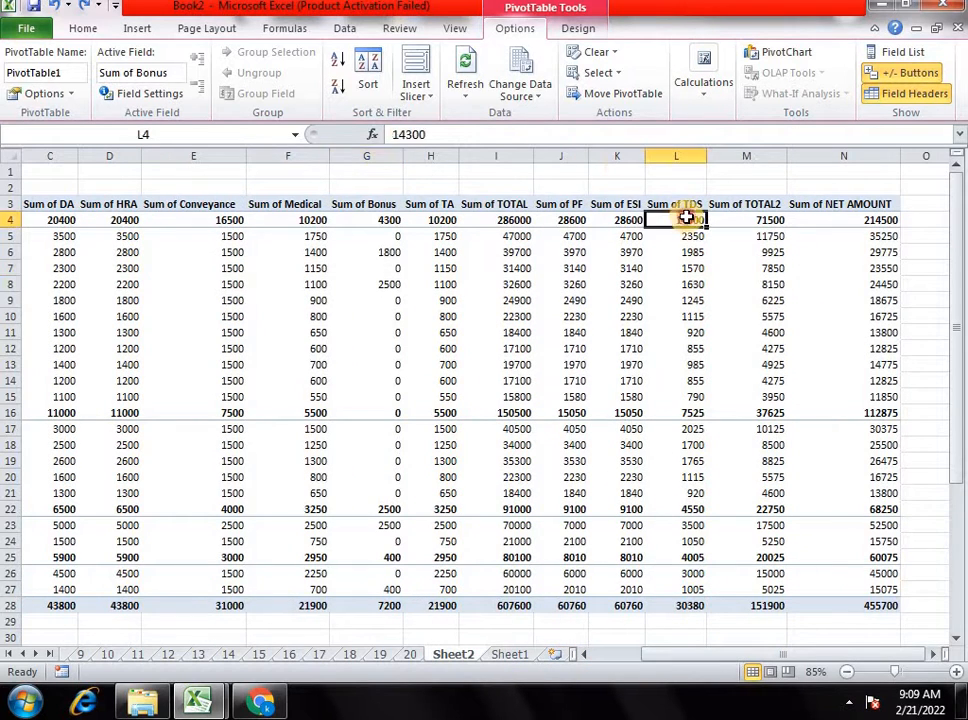
{"action": "left_click", "coordinate": [698, 84]}
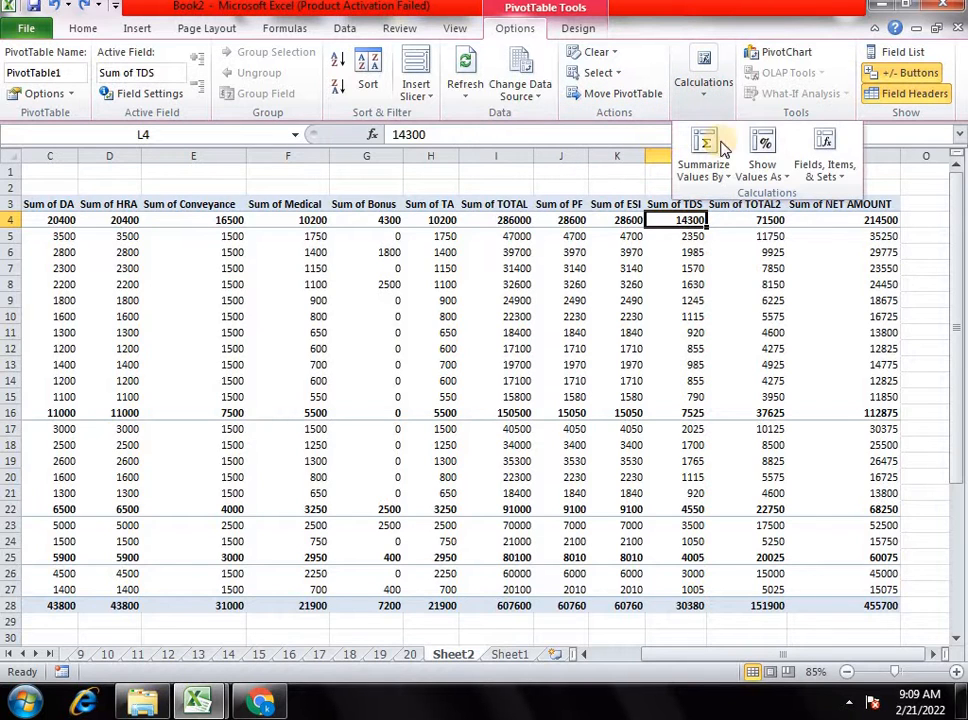
{"action": "left_click", "coordinate": [789, 178]}
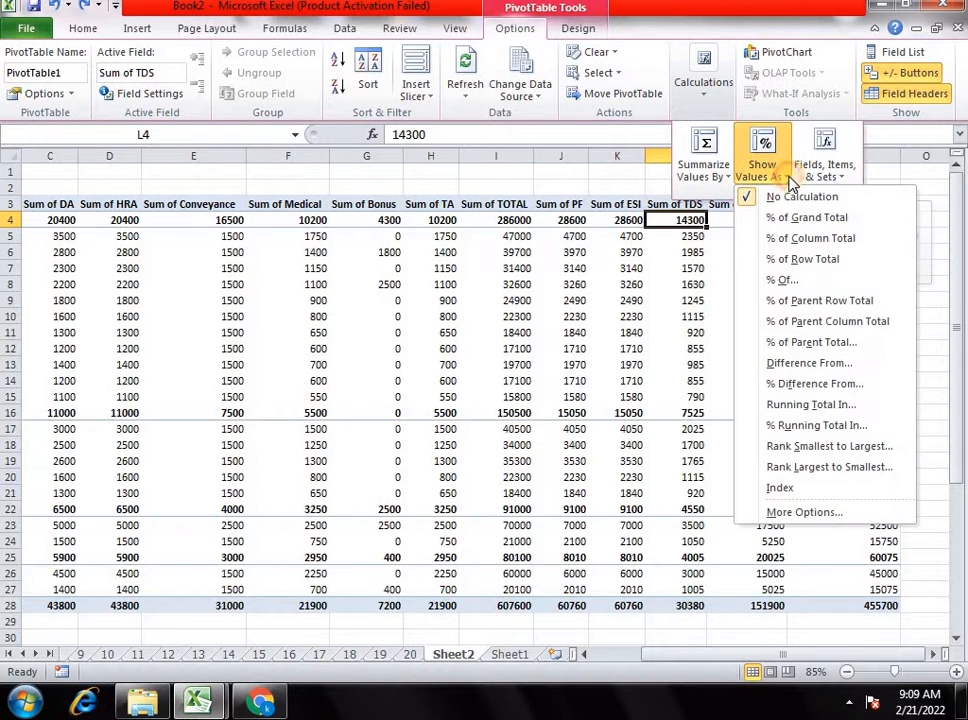
{"action": "left_click", "coordinate": [783, 240]}
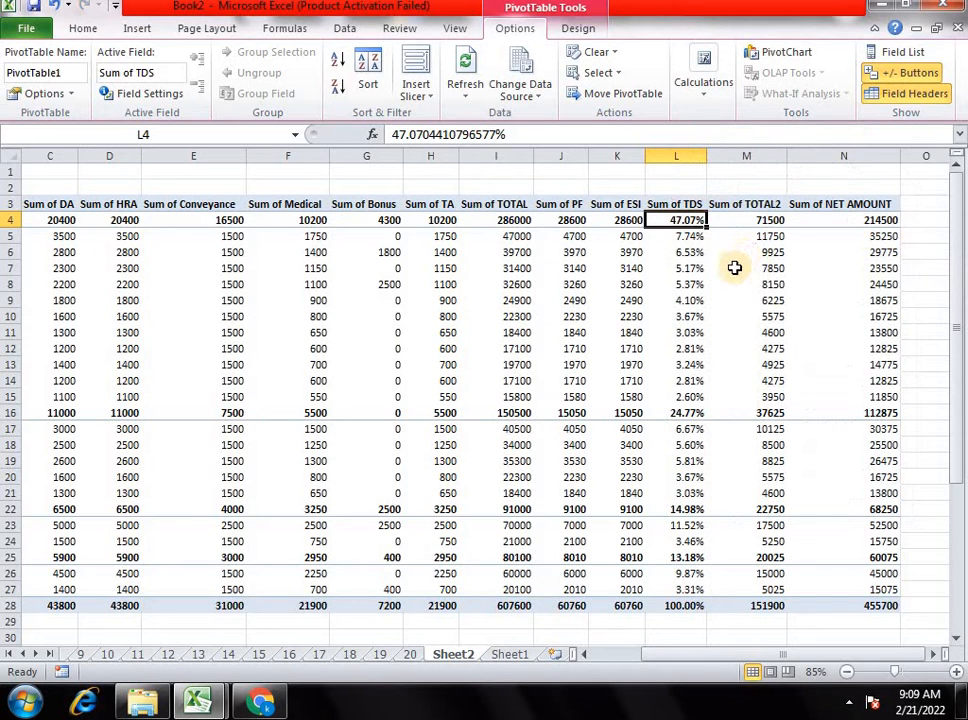
Show the Sum of TDS values as % of Parent Column Total.
{"action": "left_click", "coordinate": [703, 82]}
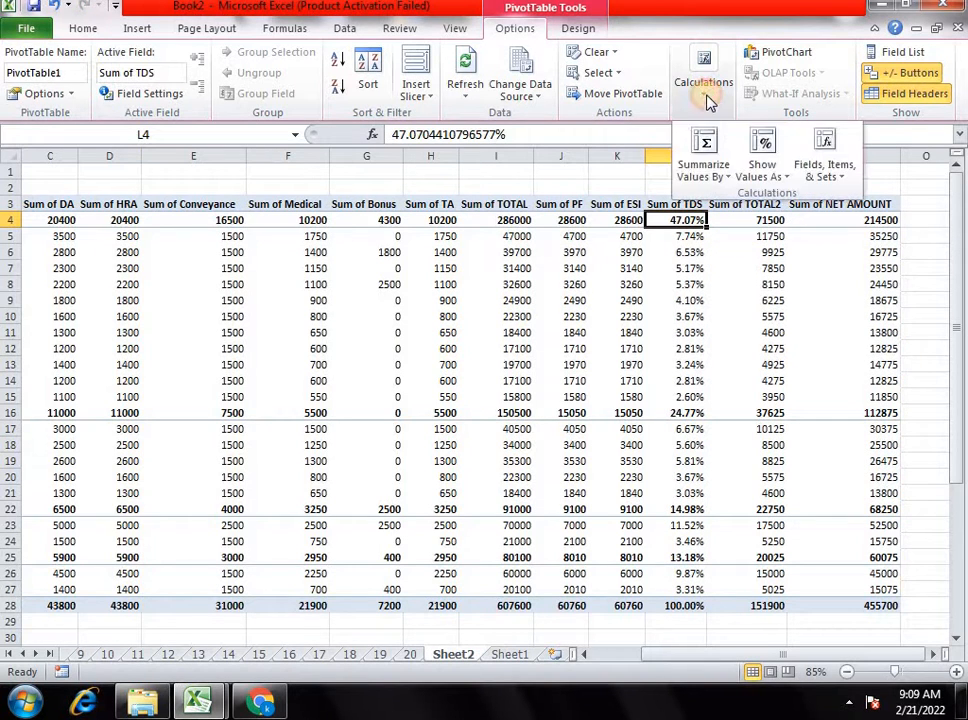
{"action": "left_click", "coordinate": [760, 165]}
{"action": "left_click", "coordinate": [788, 324]}
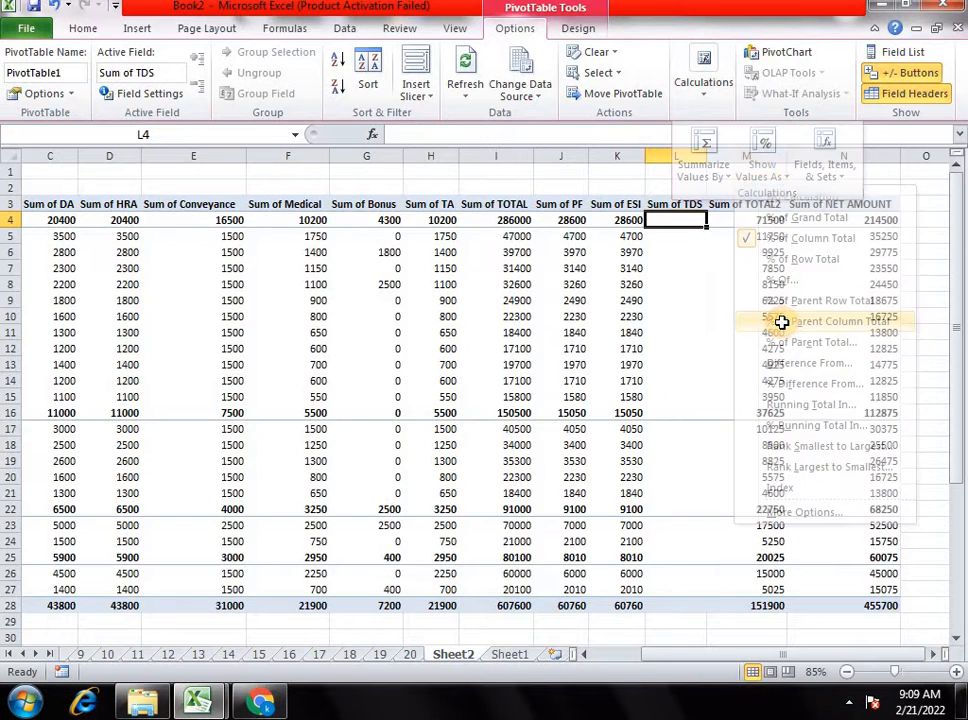
Look over the Fields, Items & Sets options, and reset the Sum of TDS values to No Calculation.
{"action": "left_click", "coordinate": [706, 97]}
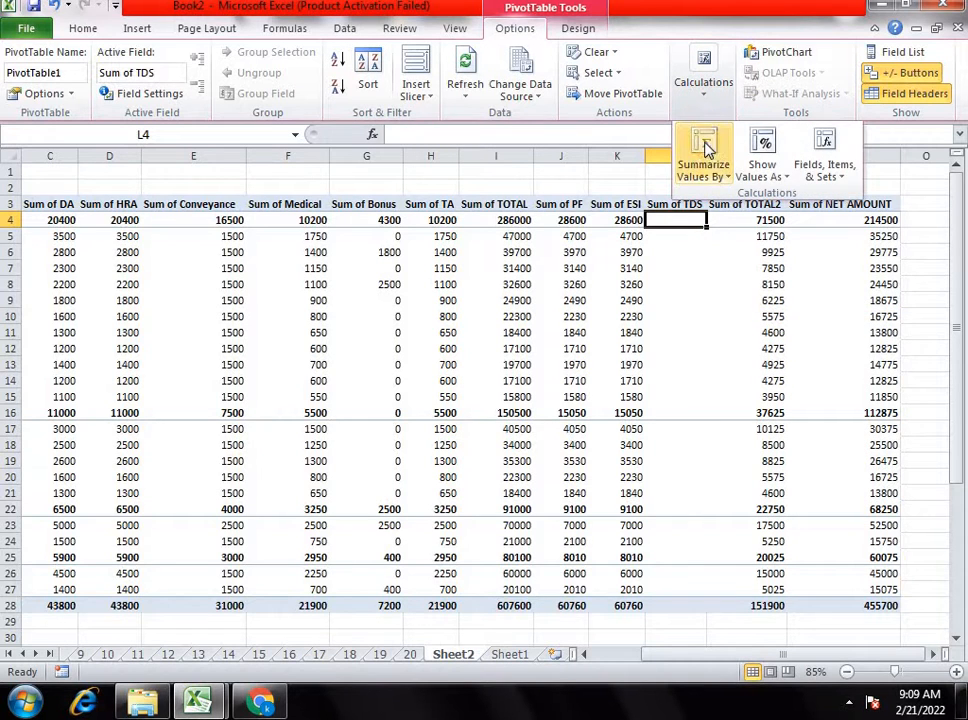
{"action": "left_click", "coordinate": [838, 182]}
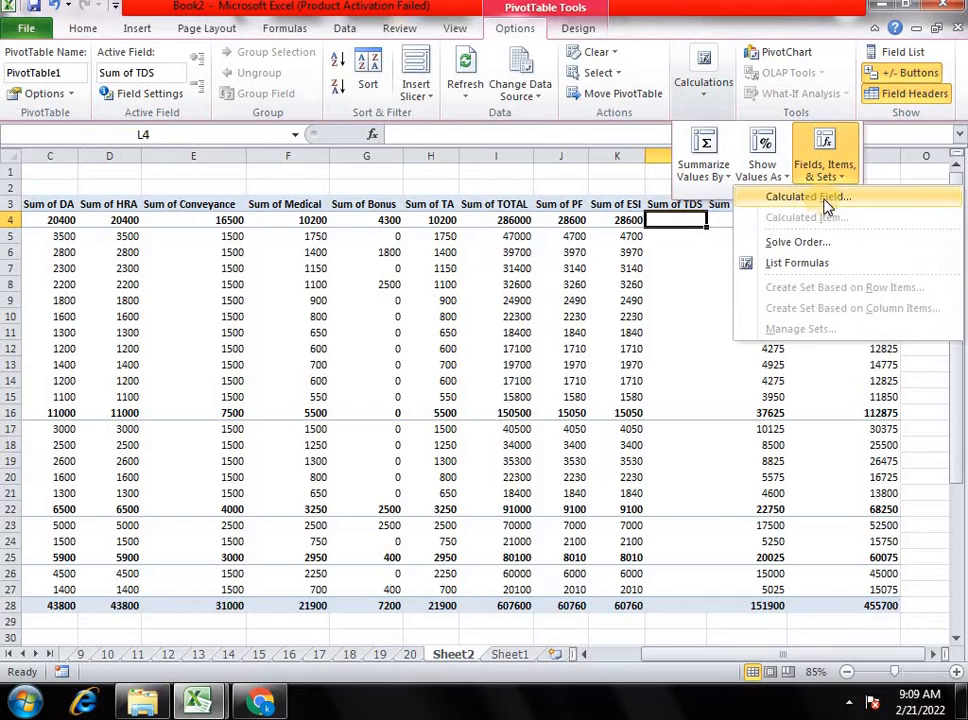
{"action": "left_click", "coordinate": [761, 162]}
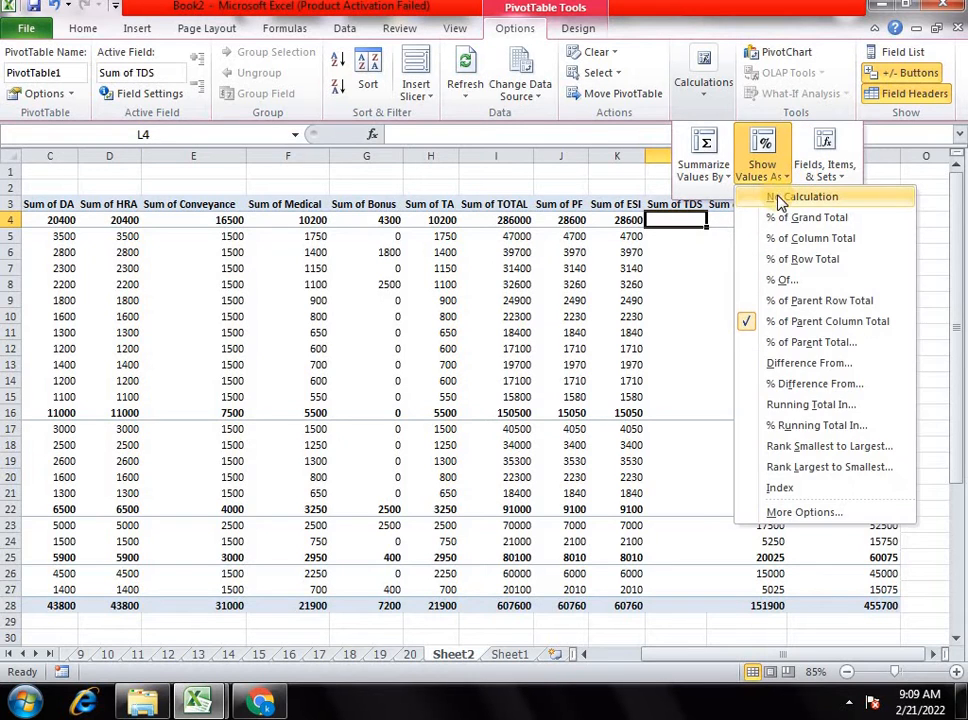
{"action": "left_click", "coordinate": [778, 198]}
Check which fields can be chosen in the Row Labels filter, and close it without changes.
{"action": "left_click", "coordinate": [766, 283]}
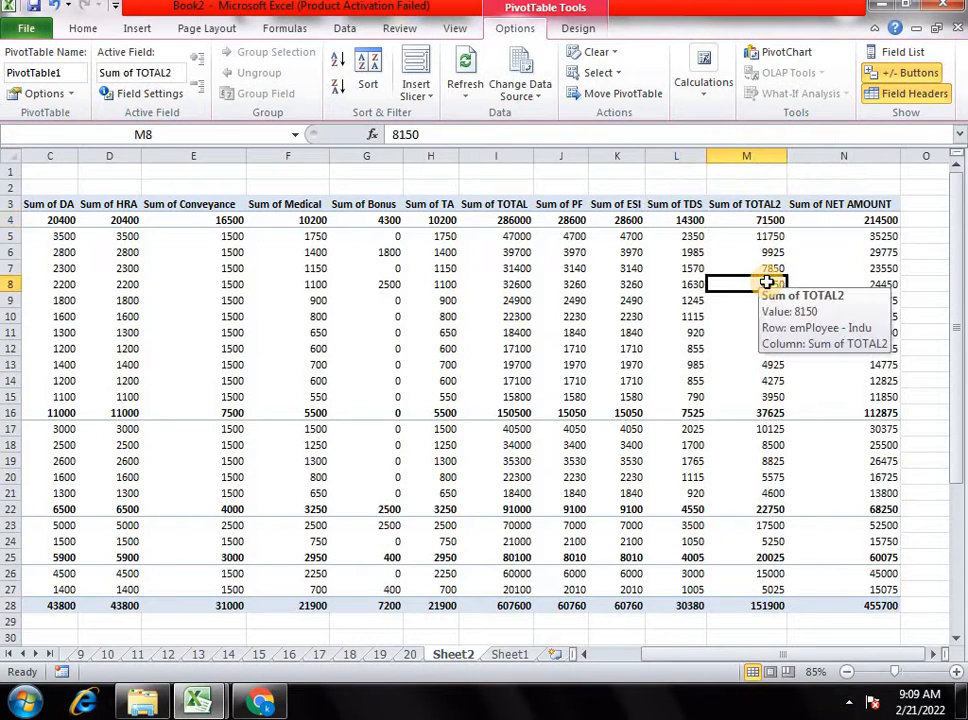
{"action": "left_click_drag", "start_coordinate": [680, 657], "coordinate": [630, 656]}
{"action": "left_click", "coordinate": [99, 204]}
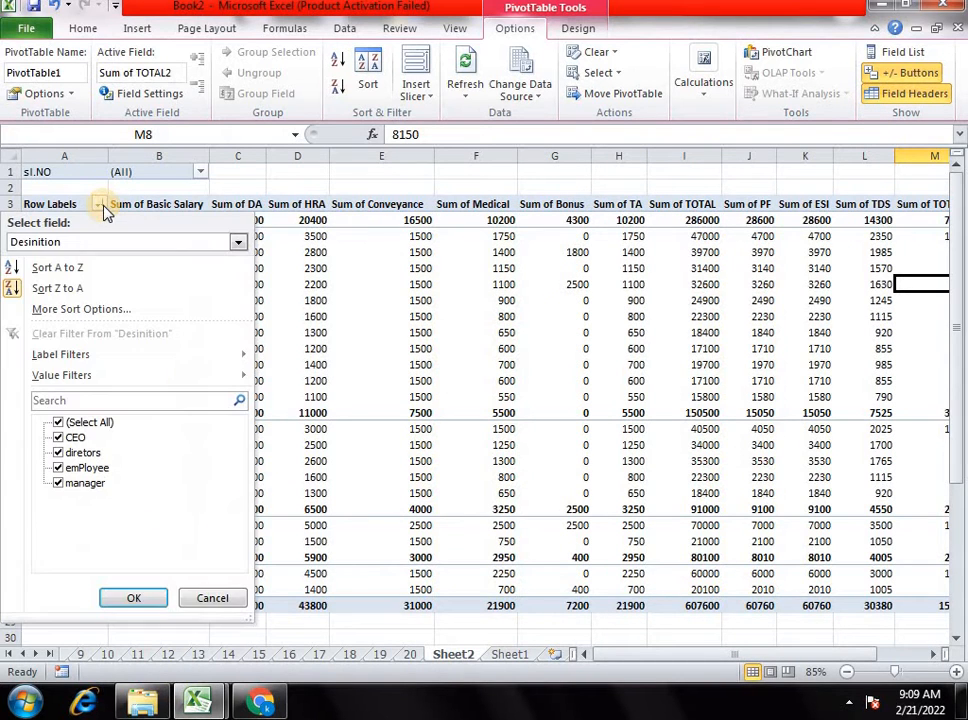
{"action": "left_click", "coordinate": [238, 248]}
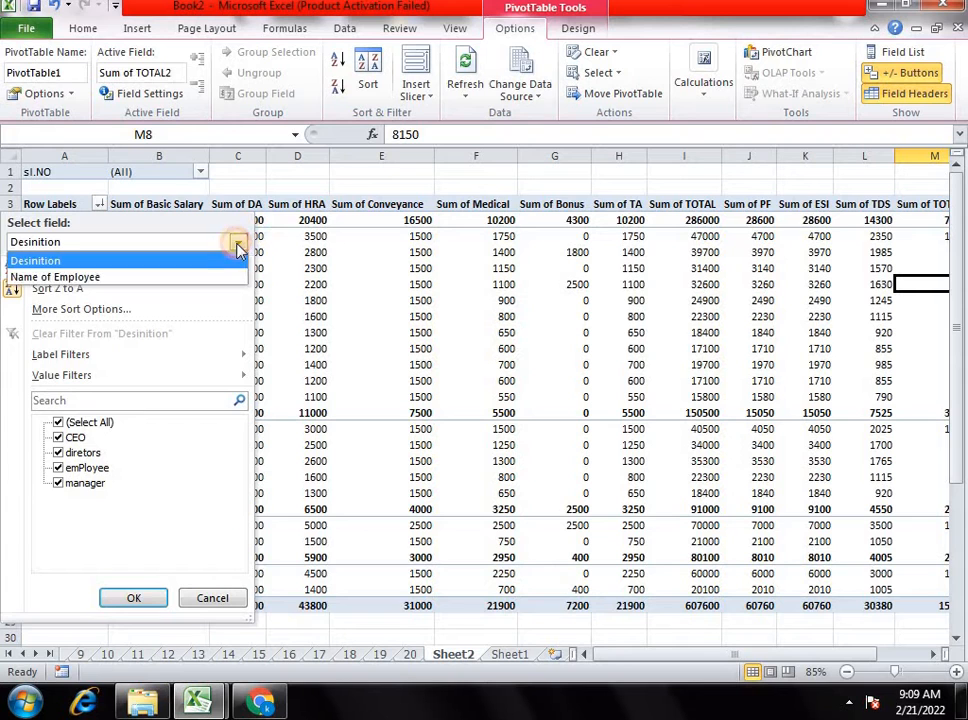
{"action": "left_click", "coordinate": [372, 296]}
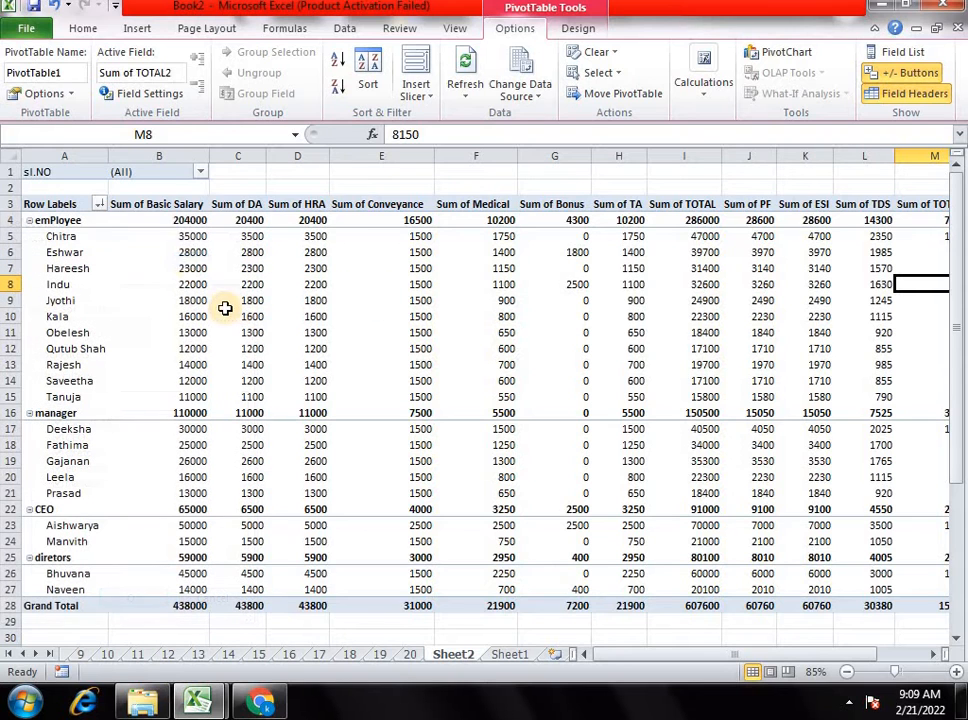
Hide the +/- expand and collapse buttons beside the designation groups, and show them again.
{"action": "left_click", "coordinate": [893, 74]}
{"action": "left_click", "coordinate": [893, 76]}
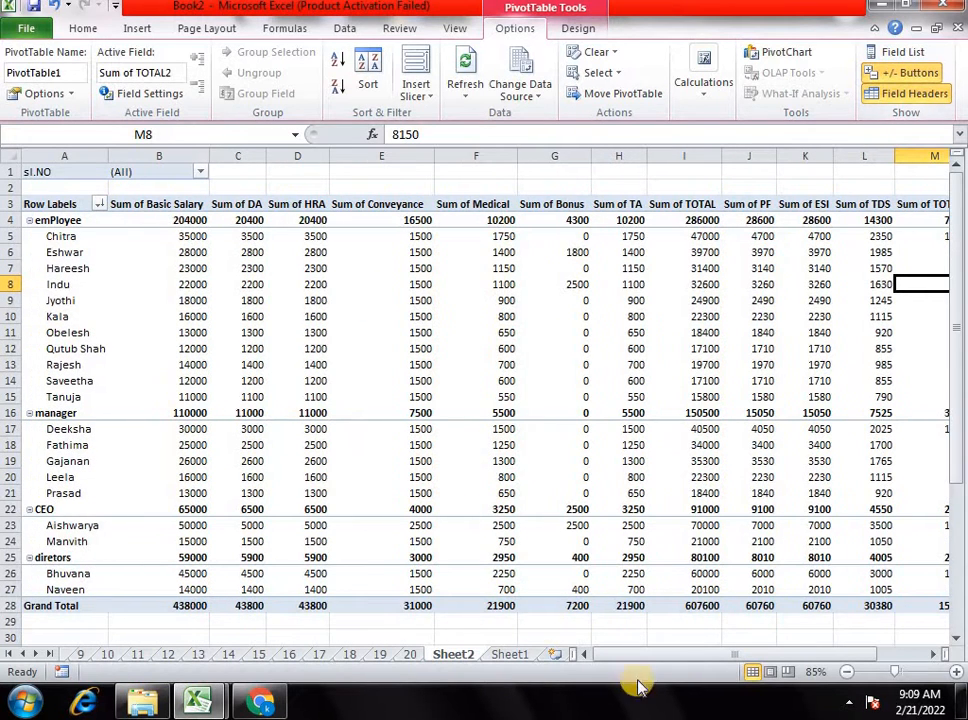
{"action": "left_click", "coordinate": [32, 220]}
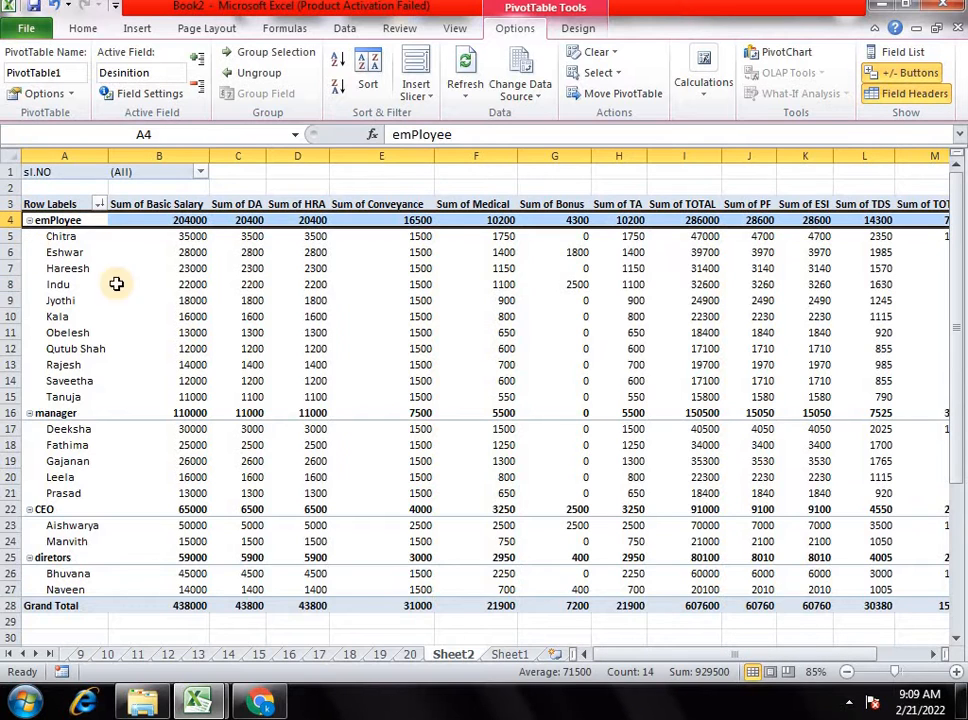
{"action": "left_click", "coordinate": [911, 76]}
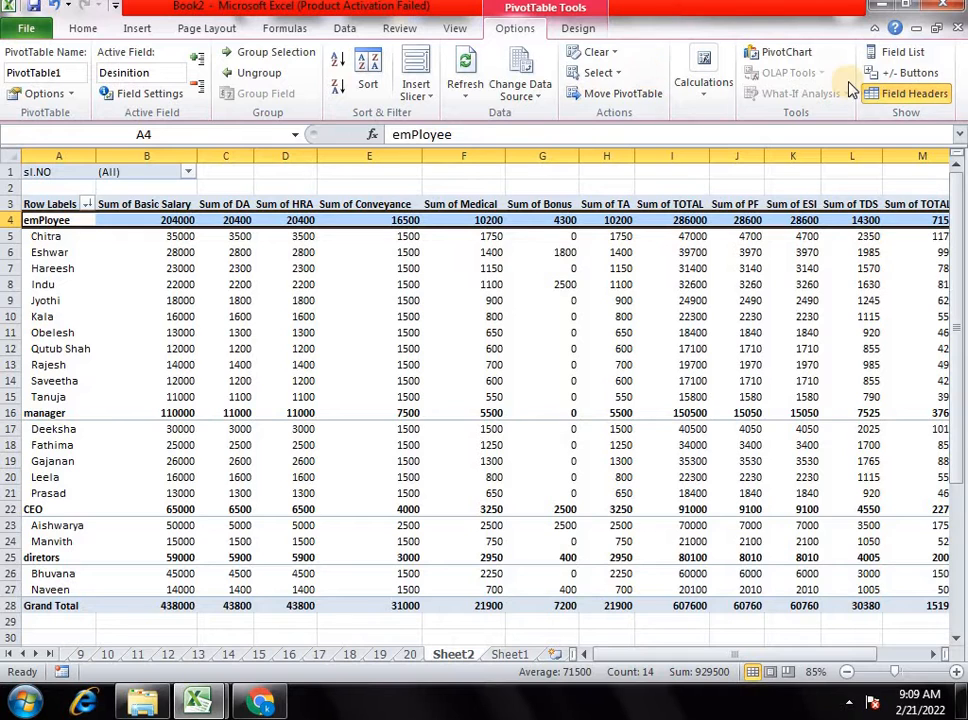
{"action": "left_click", "coordinate": [893, 86]}
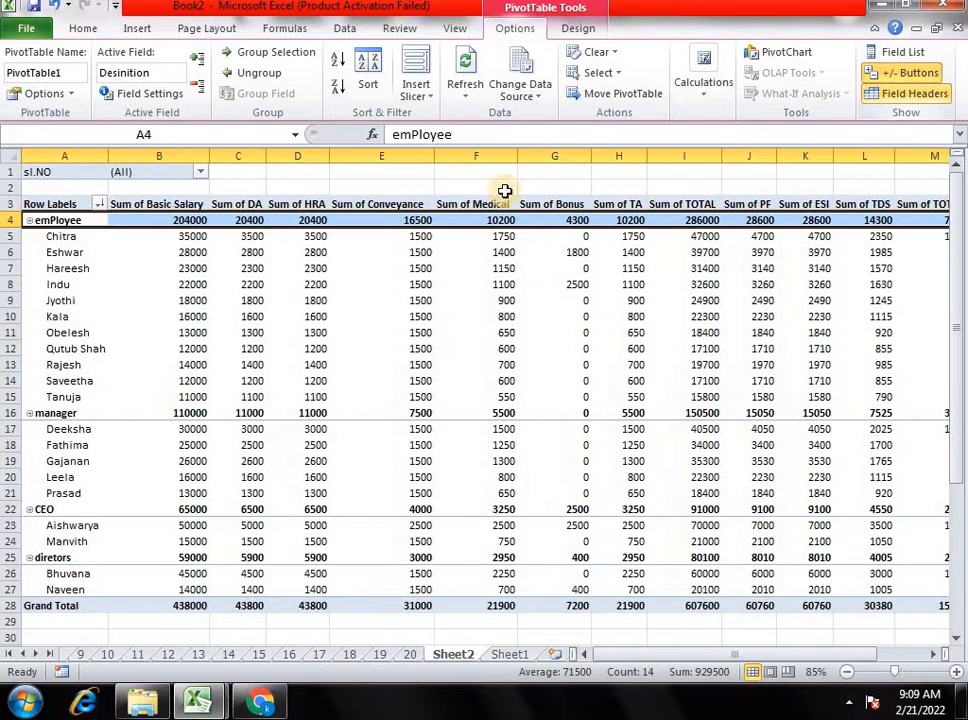
View the PivotTable design tools from a Sum of Basic Salary cell, and return to the option tools.
{"action": "left_click", "coordinate": [168, 334]}
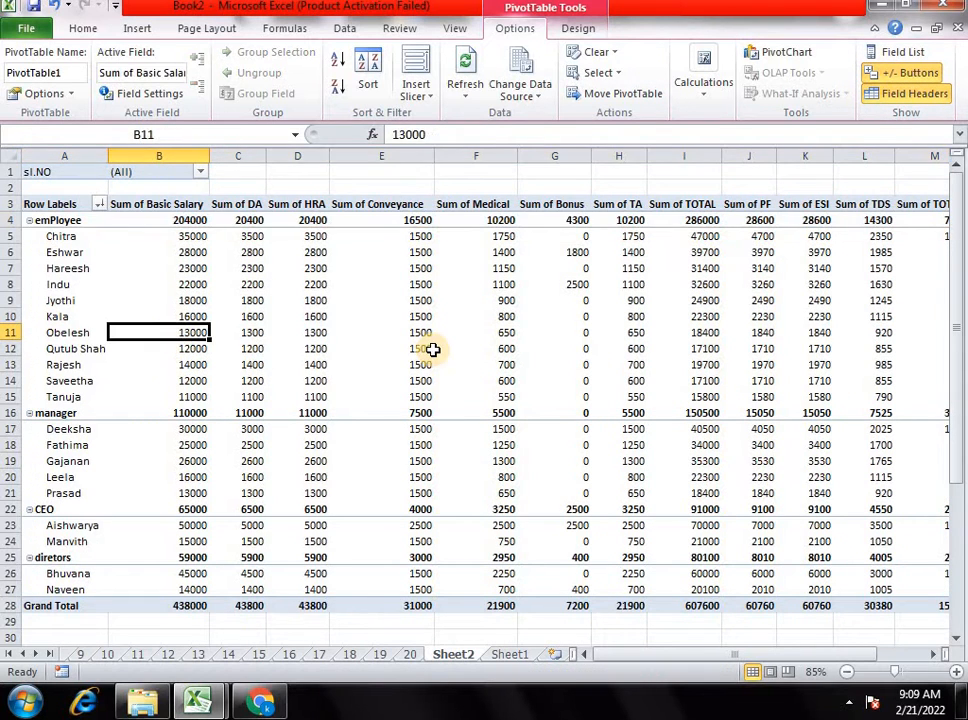
{"action": "left_click", "coordinate": [578, 29]}
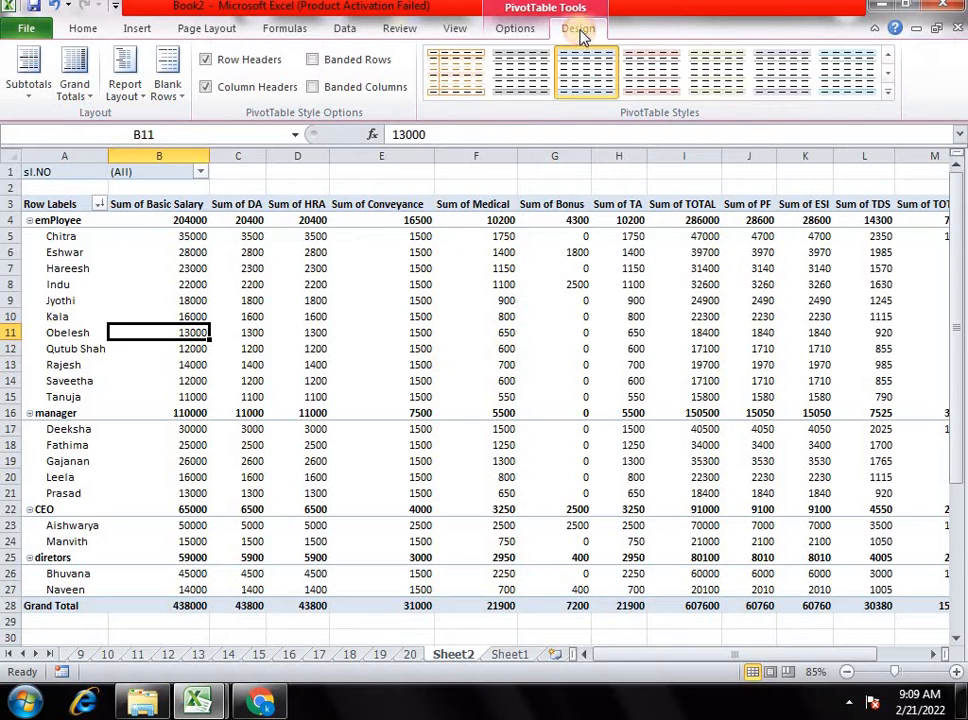
{"action": "left_click", "coordinate": [515, 30]}
{"action": "left_click_drag", "start_coordinate": [618, 284], "coordinate": [560, 300]}
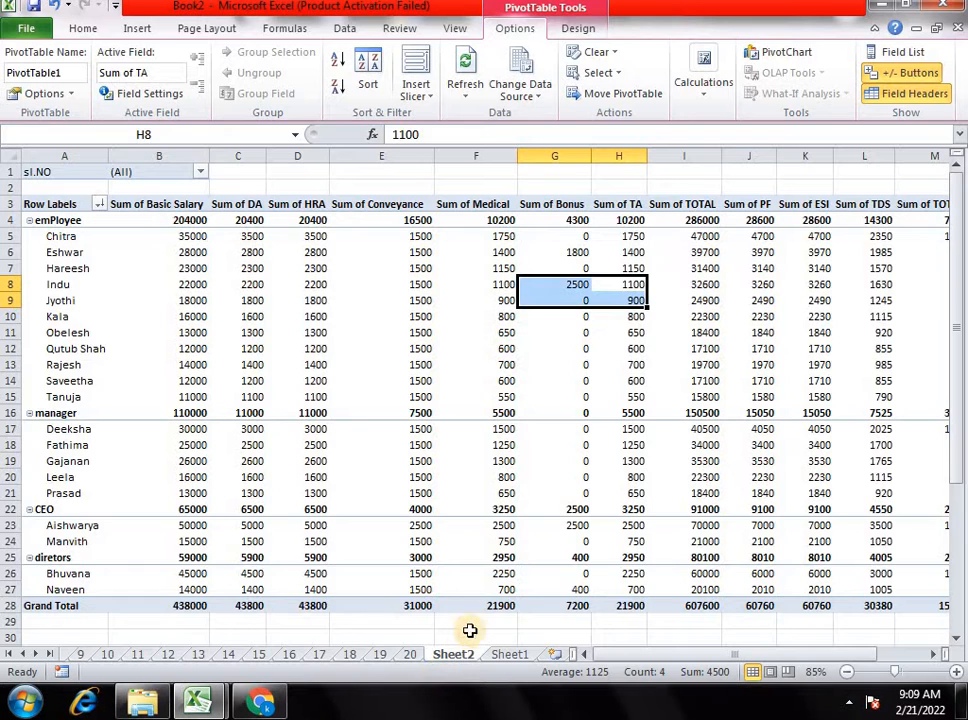
{"action": "left_click_drag", "start_coordinate": [611, 655], "coordinate": [297, 237]}
{"action": "left_click", "coordinate": [297, 237]}
{"action": "left_click", "coordinate": [300, 300]}
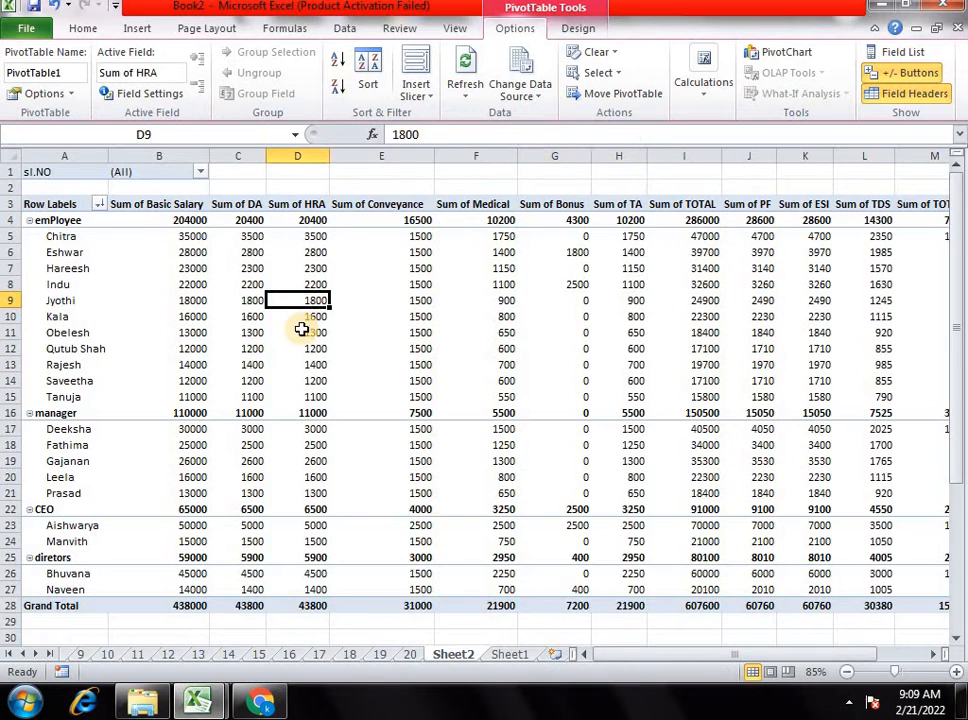